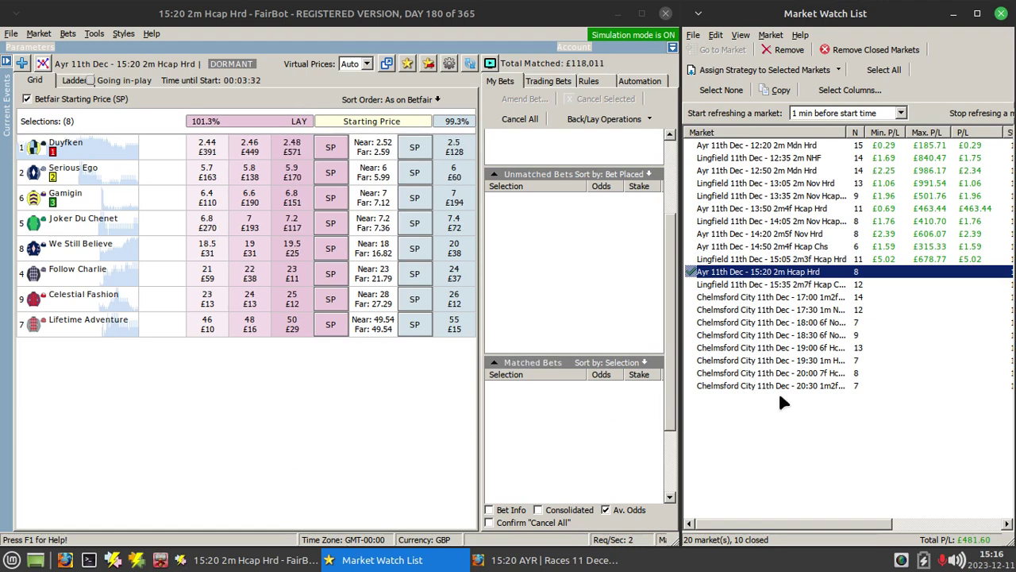
# Step: Start a dutch on the Ayr 15:20 race with only Lifetime Adventure ticked for £100
pyautogui.click(601, 119)
pyautogui.click(605, 140)
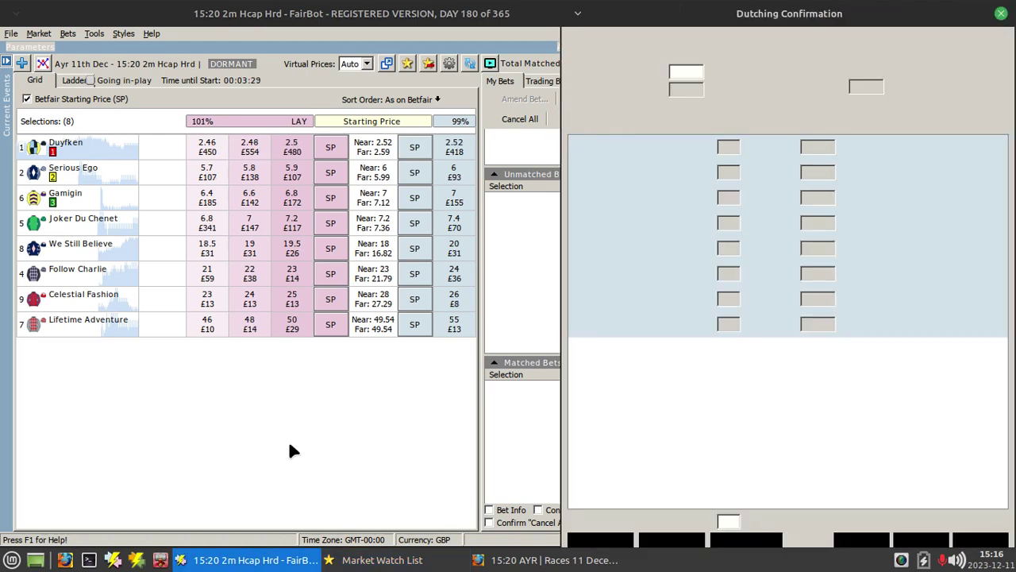
pyautogui.click(590, 326)
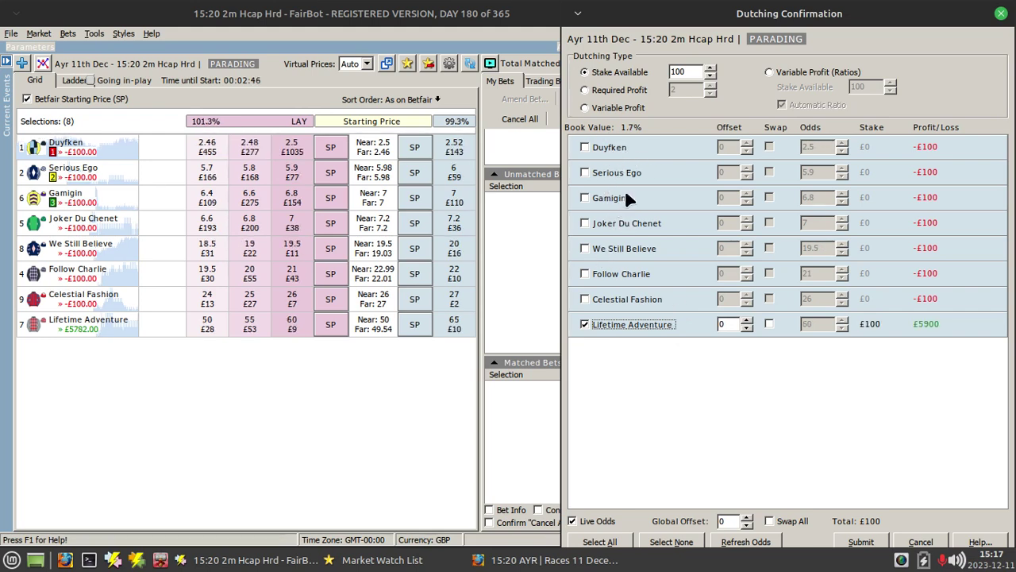
# Step: Add Serious Ego beside Lifetime Adventure, splitting £100 as £91.55 and £8.45 for about £449 profit
pyautogui.click(611, 147)
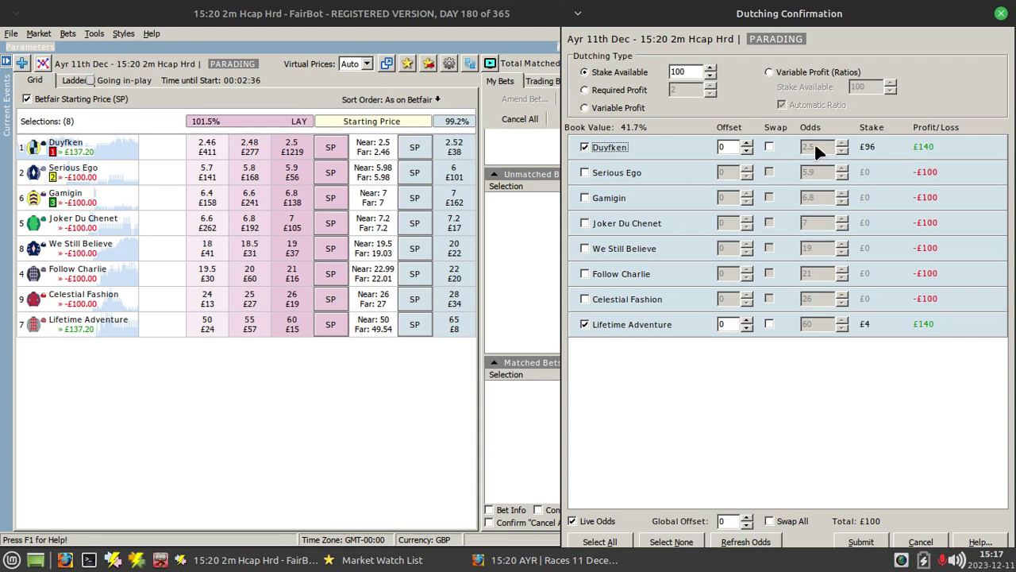
pyautogui.click(619, 148)
pyautogui.click(619, 172)
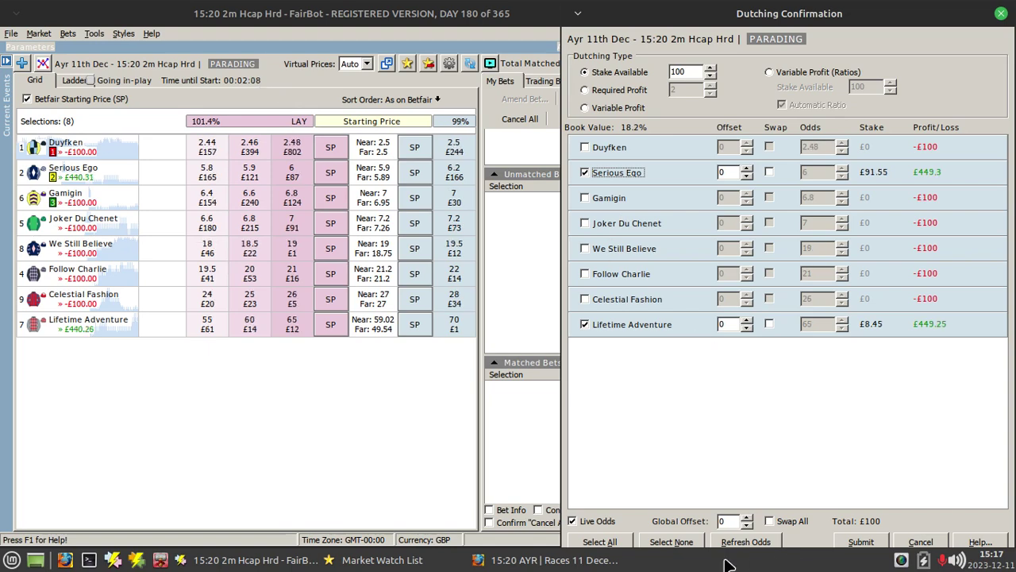
pyautogui.click(553, 560)
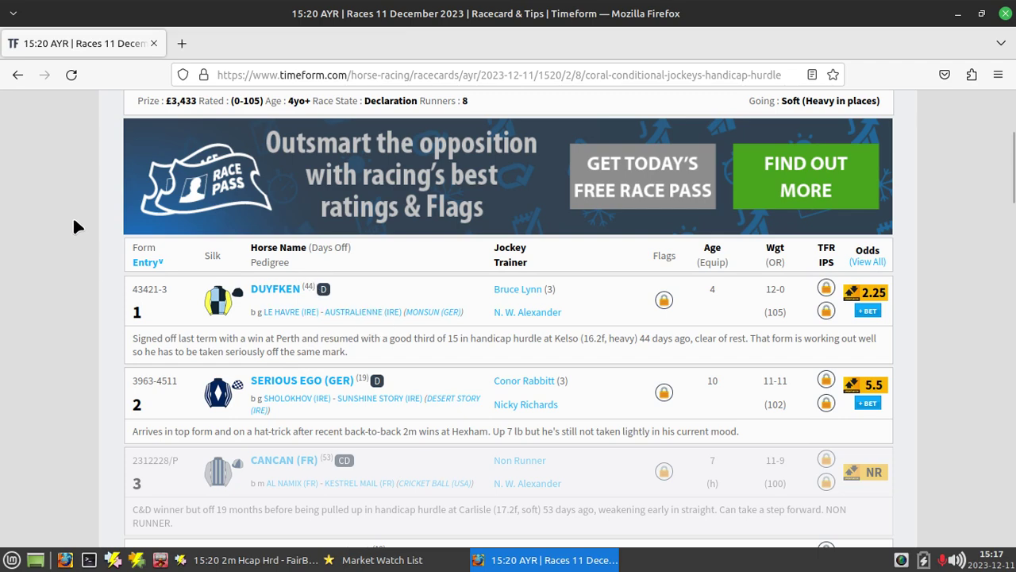
pyautogui.scroll(-3, 72, 214)
pyautogui.scroll(1, 72, 215)
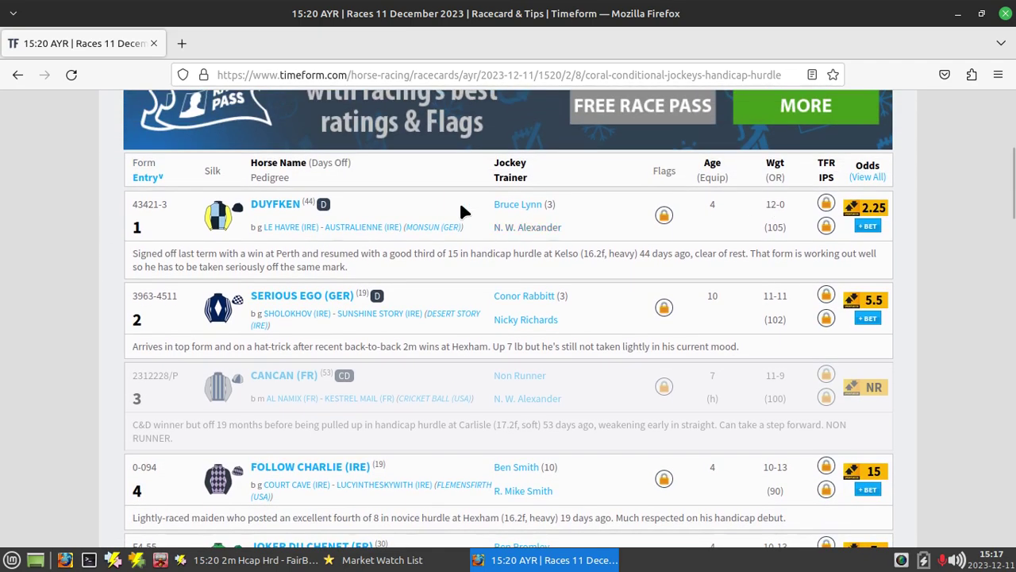
pyautogui.click(272, 214)
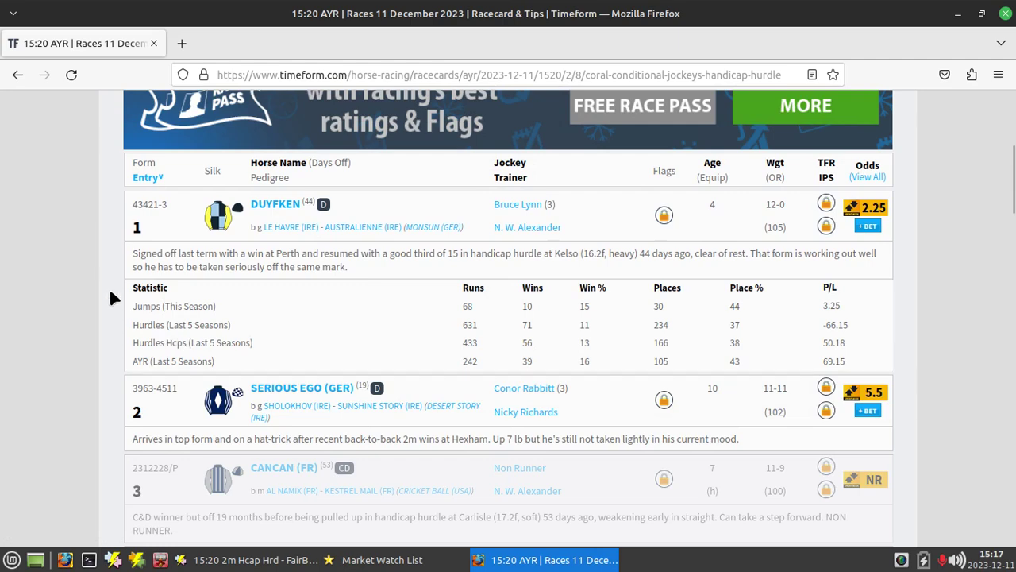
pyautogui.scroll(-3, 79, 255)
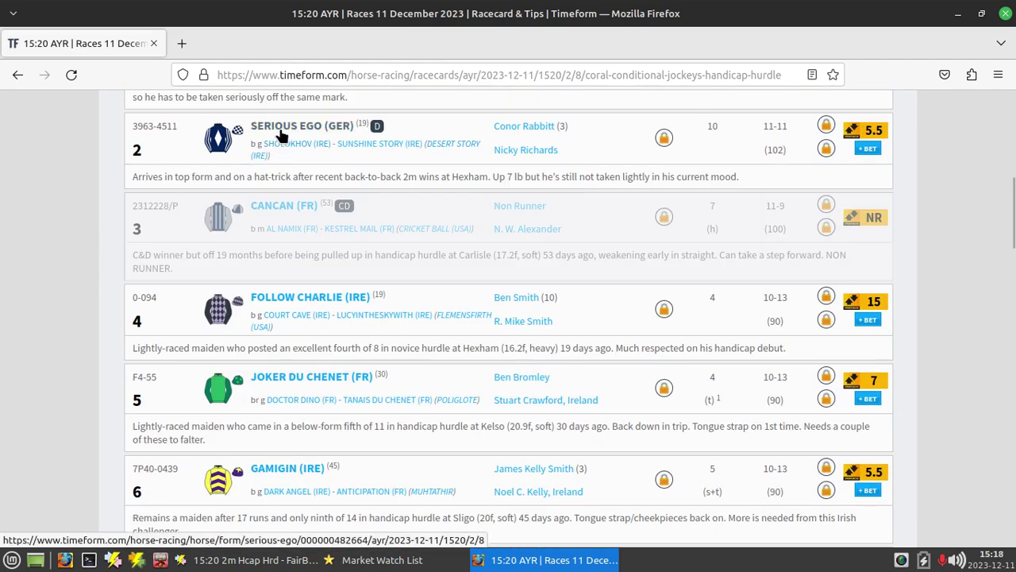
pyautogui.moveTo(282, 136)
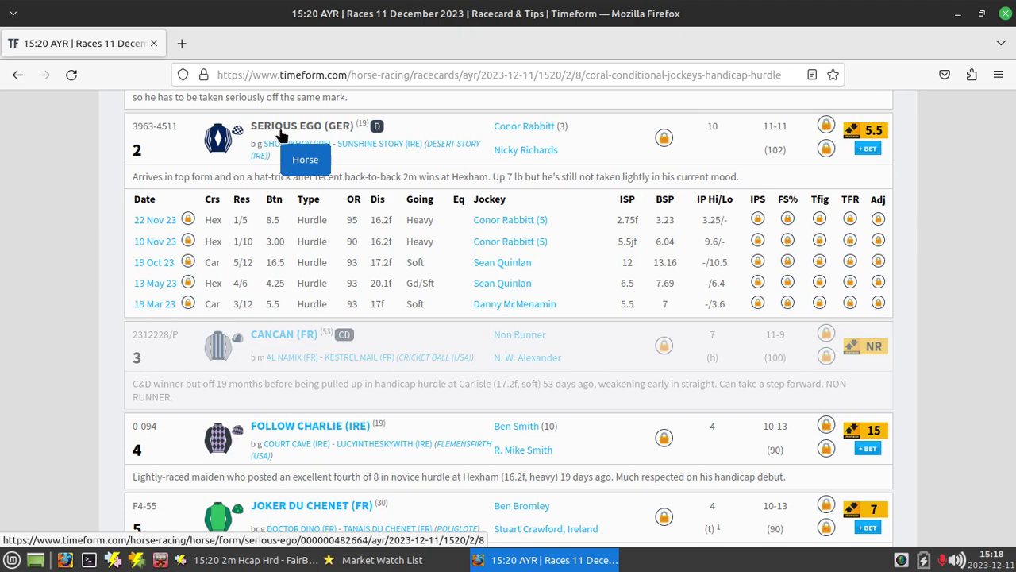
pyautogui.scroll(-2, 37, 218)
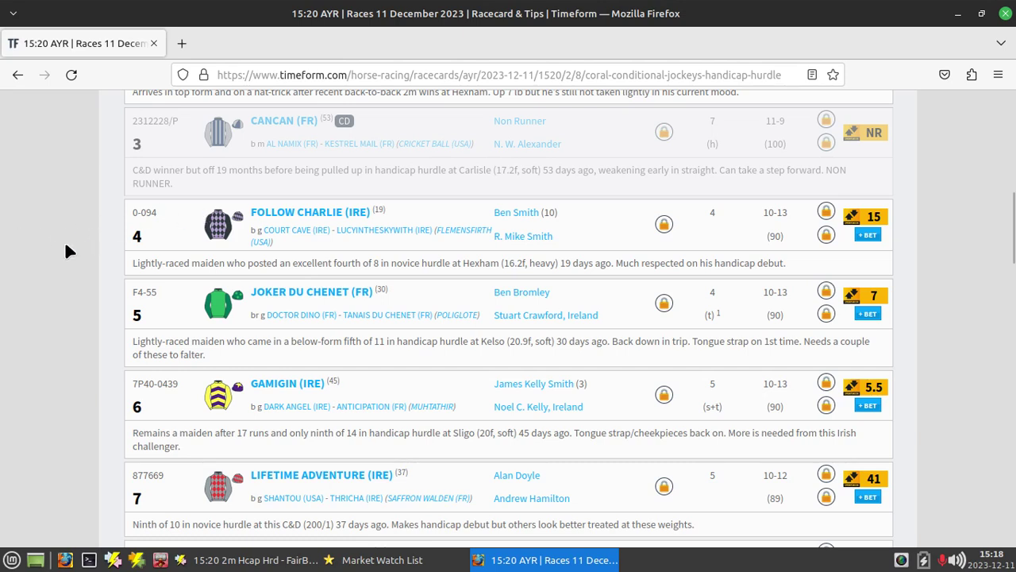
pyautogui.moveTo(270, 391)
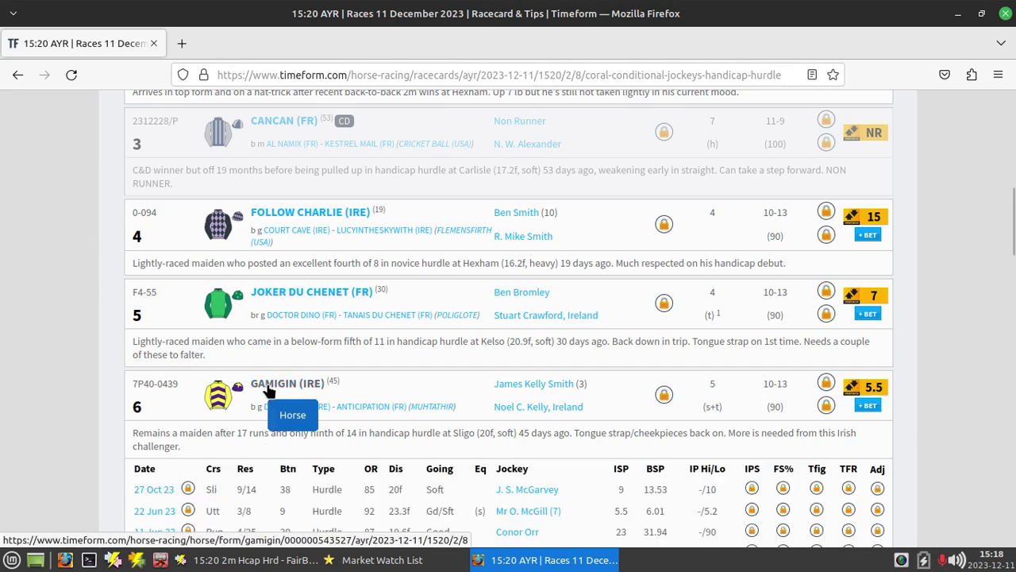
pyautogui.scroll(-4, 270, 393)
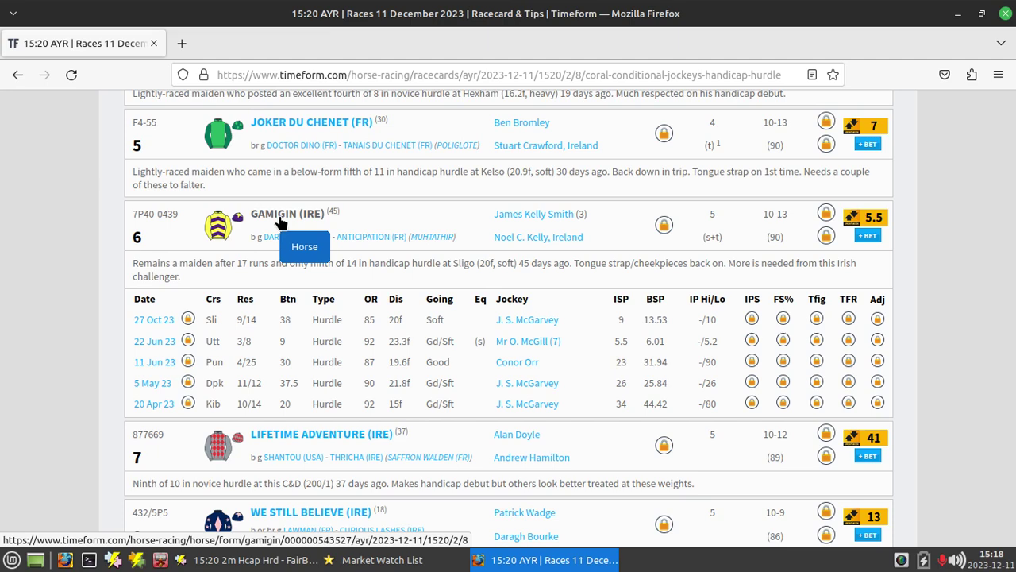
pyautogui.click(268, 547)
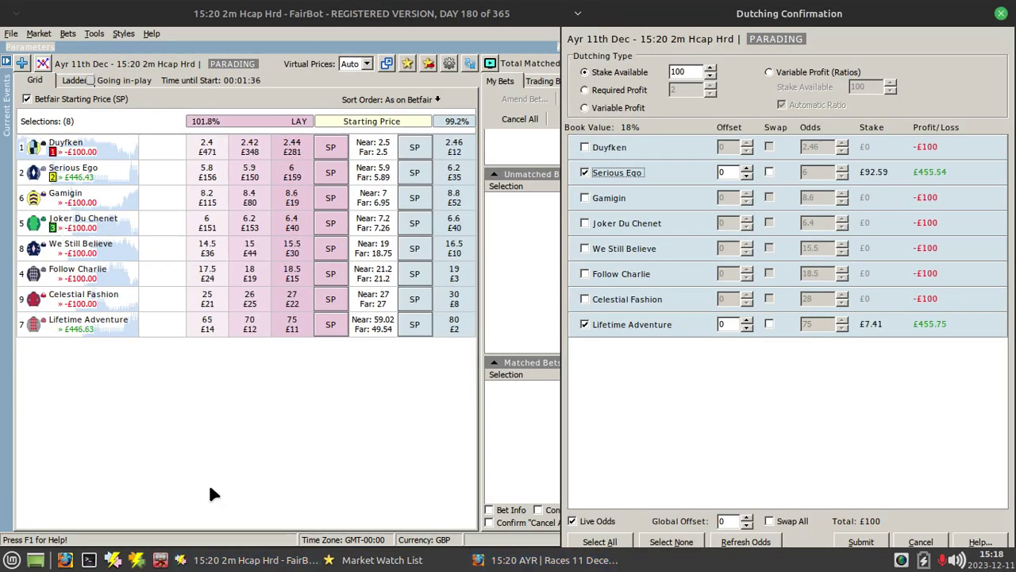
pyautogui.click(547, 560)
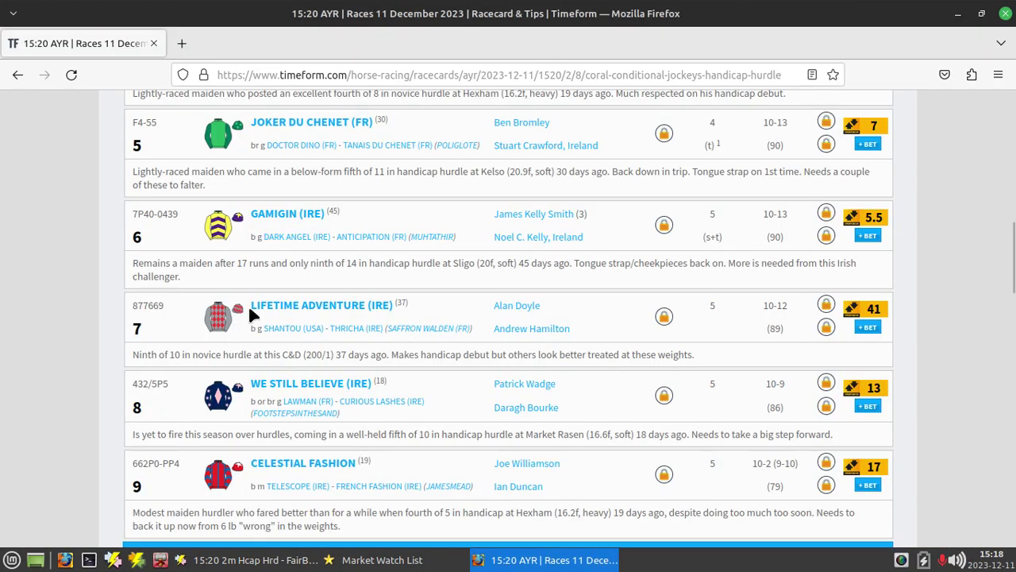
pyautogui.scroll(-4, 260, 309)
pyautogui.scroll(6, 288, 306)
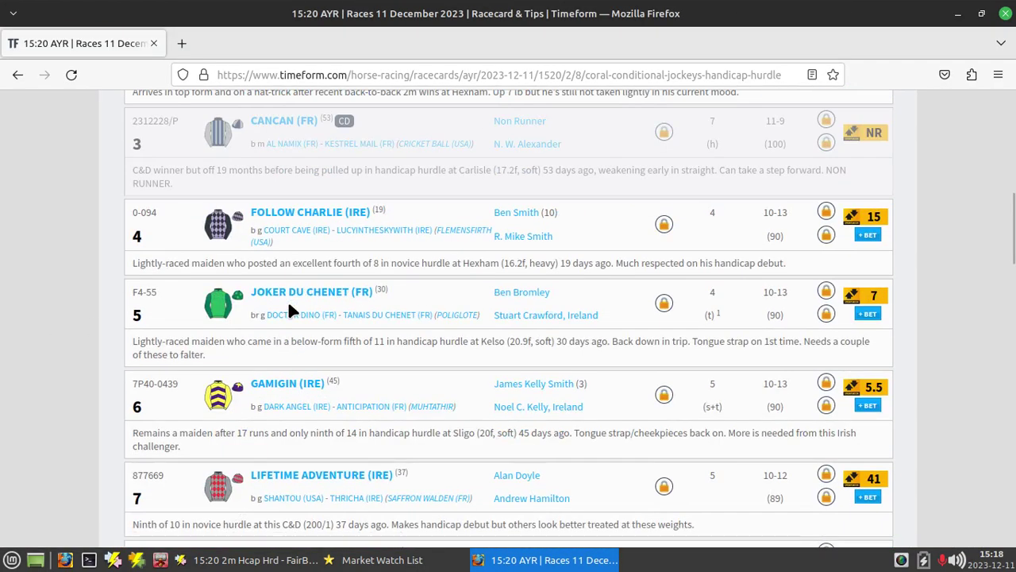
pyautogui.click(293, 299)
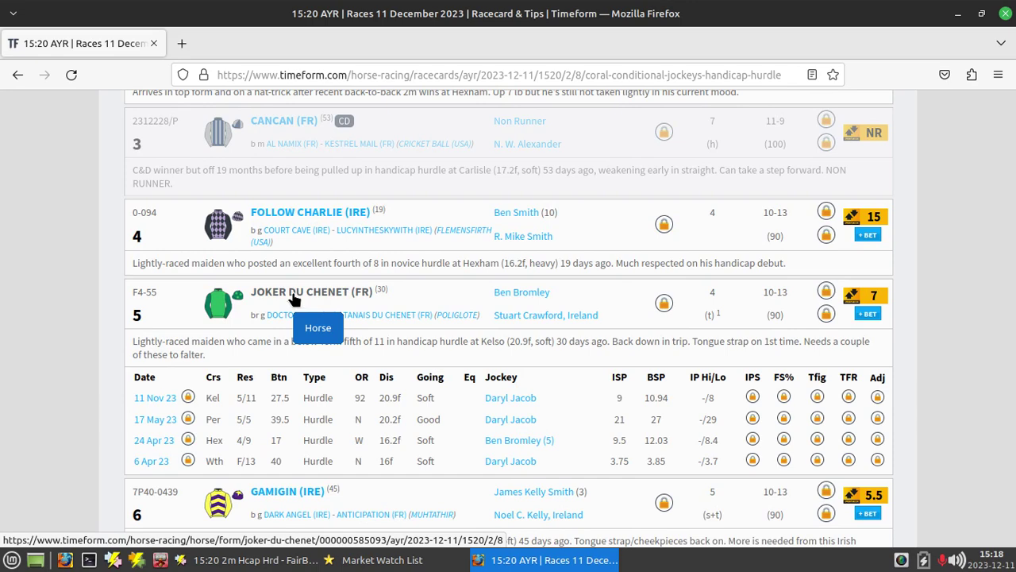
pyautogui.click(150, 287)
pyautogui.scroll(3, 91, 273)
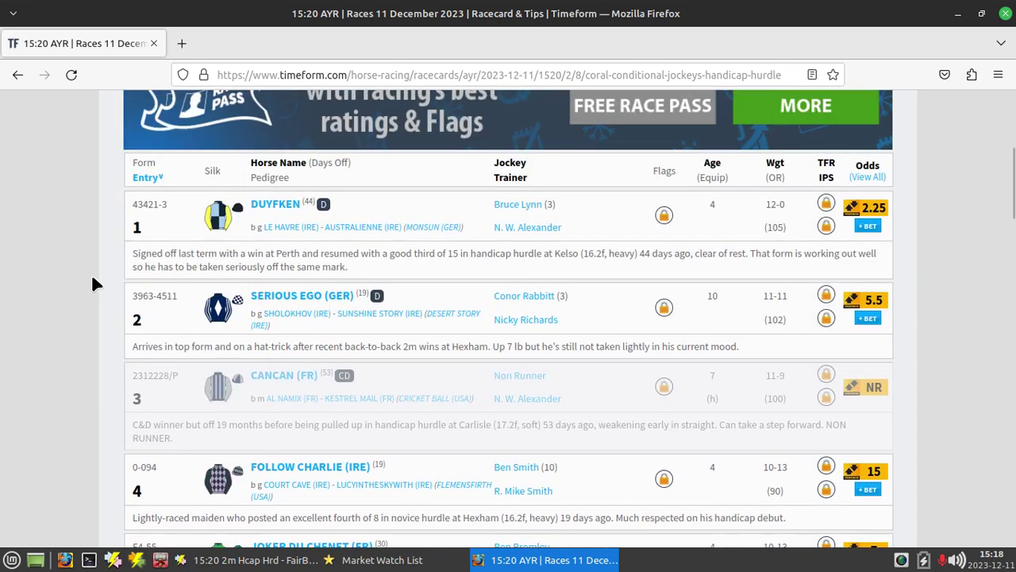
pyautogui.click(289, 300)
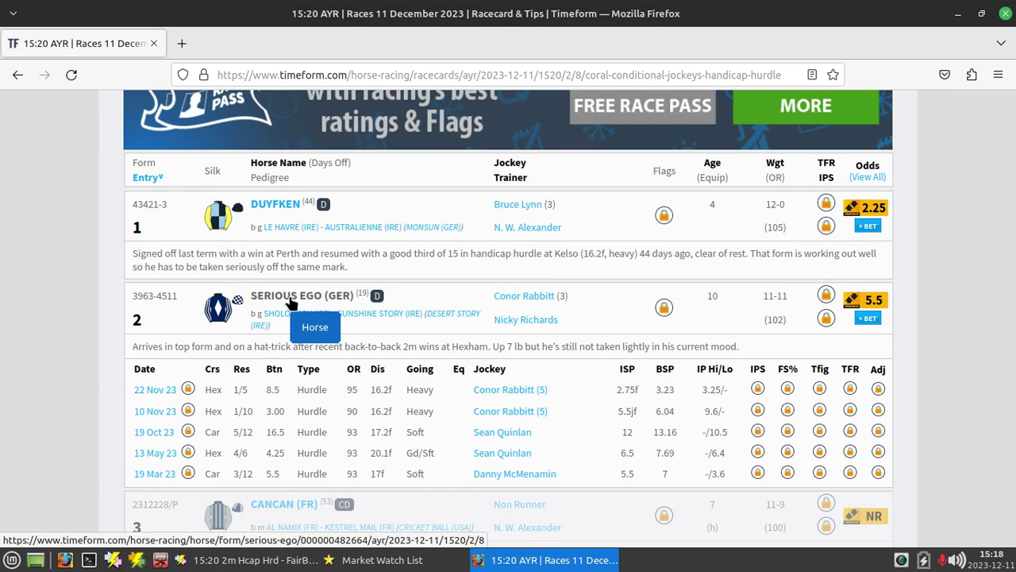
# Step: Submit the dutch: £91.55 on Serious Ego at 6 and £8.45 on Lifetime Adventure at 65
pyautogui.click(254, 559)
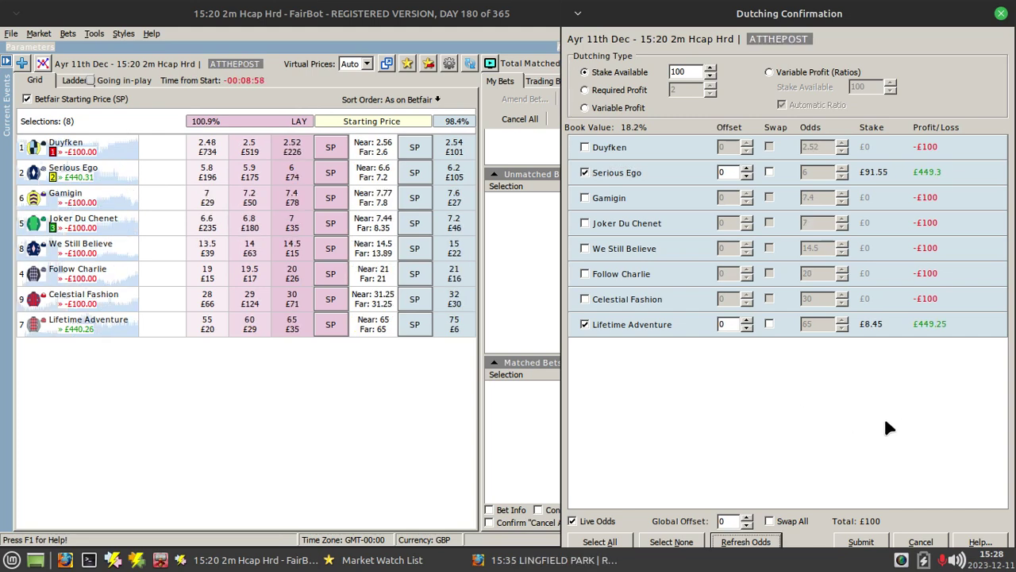
pyautogui.click(864, 542)
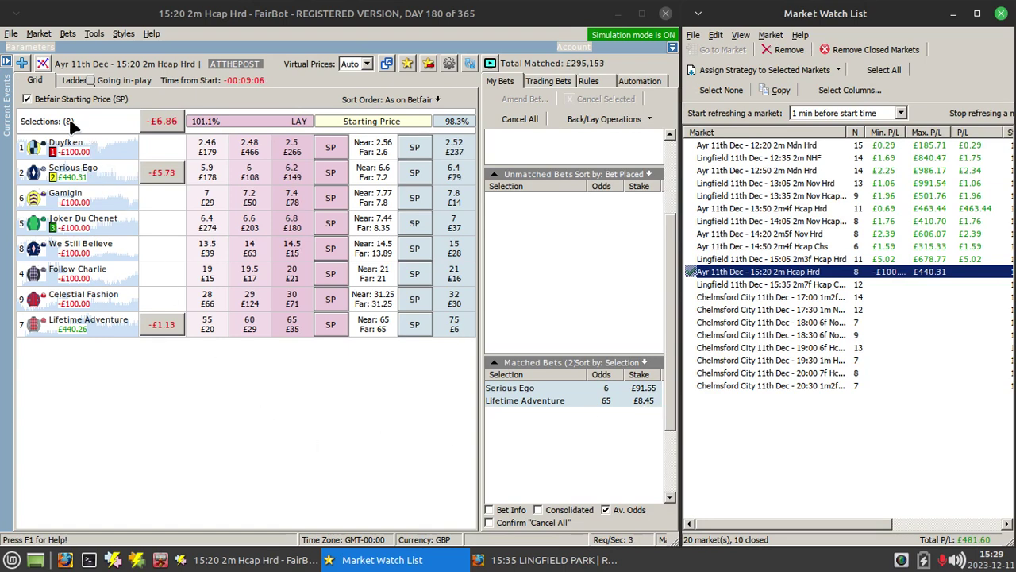
# Step: Lay £101.72 on Serious Ego at 5.4 from the ladder, then select the Lingfield 15:35 race
pyautogui.click(75, 81)
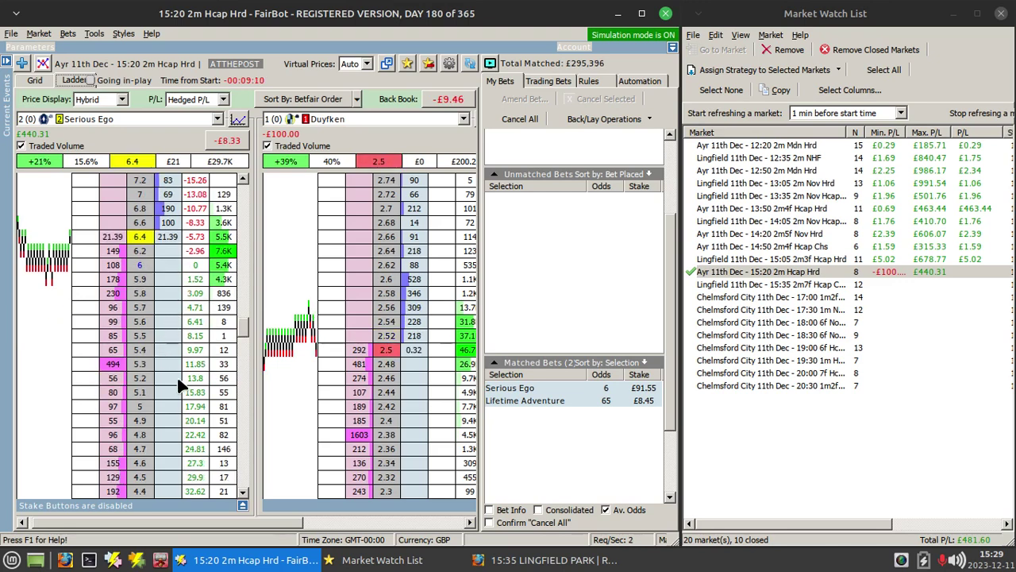
pyautogui.click(196, 350)
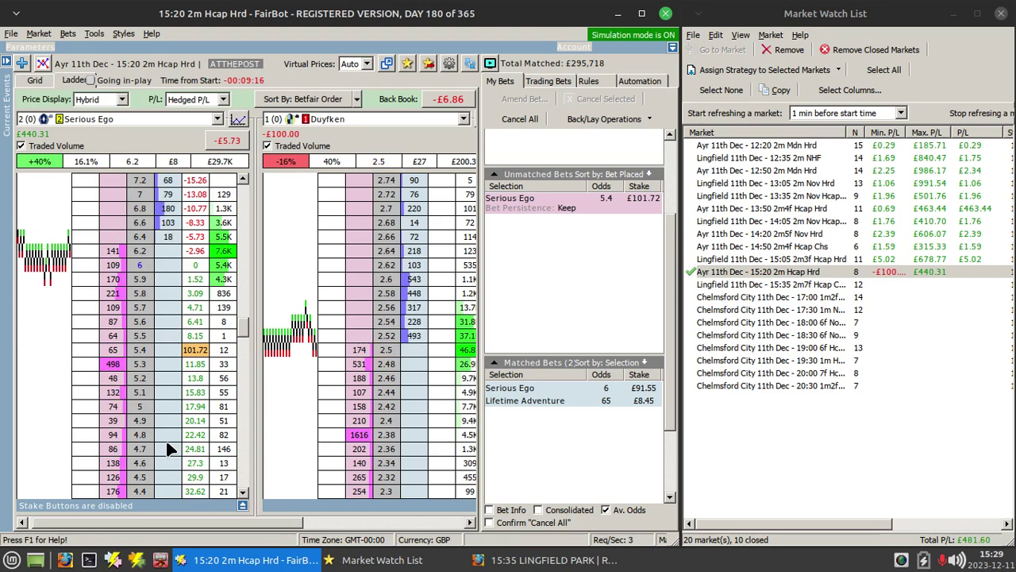
pyautogui.click(34, 81)
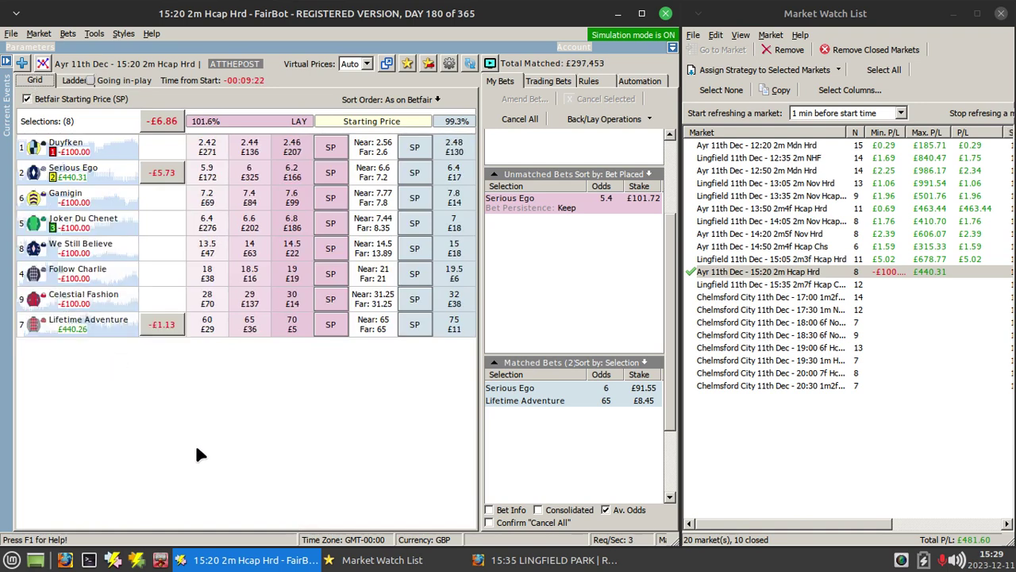
pyautogui.click(739, 287)
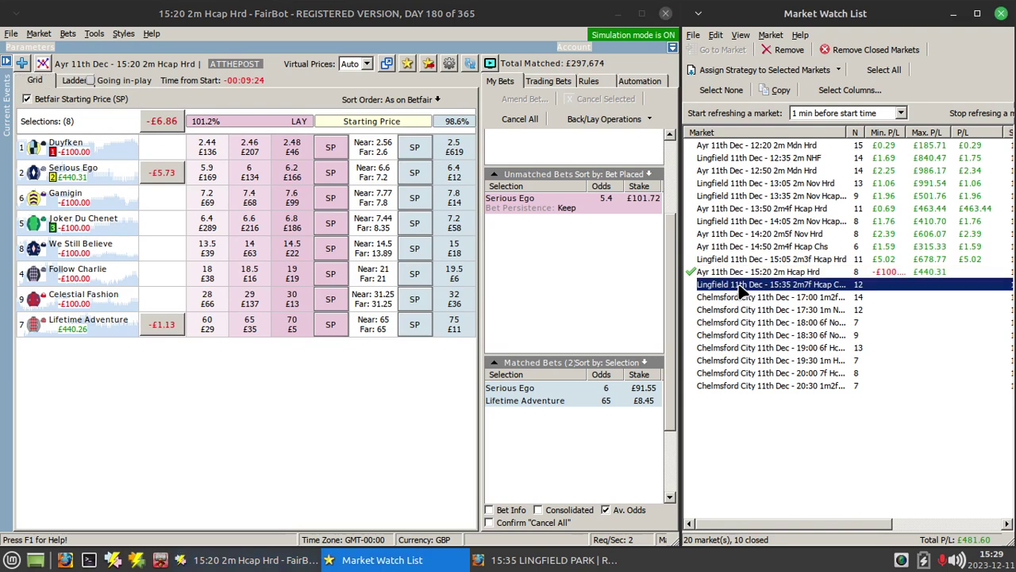
# Step: Load the Lingfield 15:35 2m7f Hcap Chs market from the Market Watch List
pyautogui.doubleClick(739, 287)
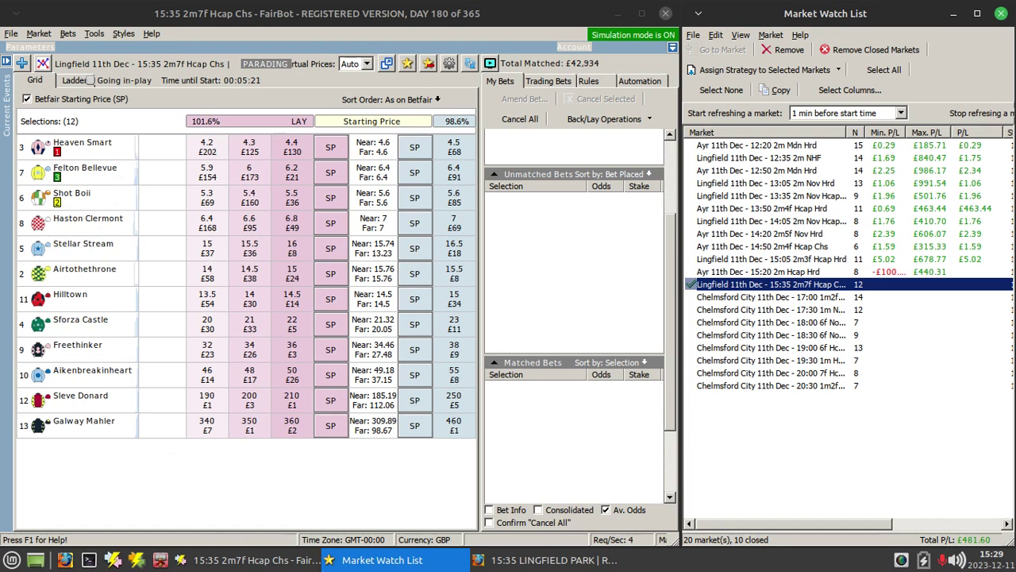
# Step: Open the Lingfield 15:35 Timeform racecard and check Shot Boii's and Heaven Smart's recent form
pyautogui.click(560, 562)
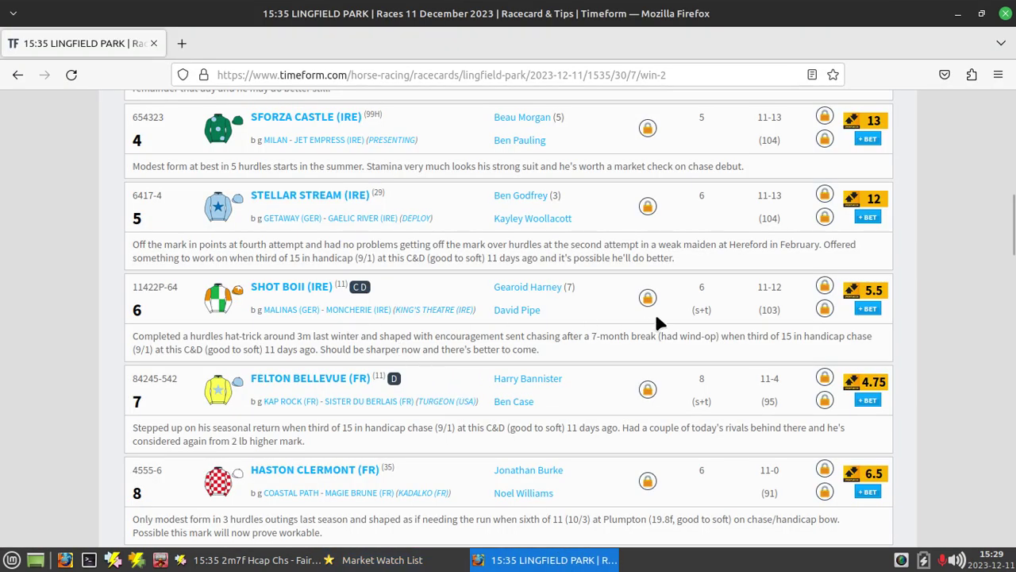
pyautogui.click(300, 292)
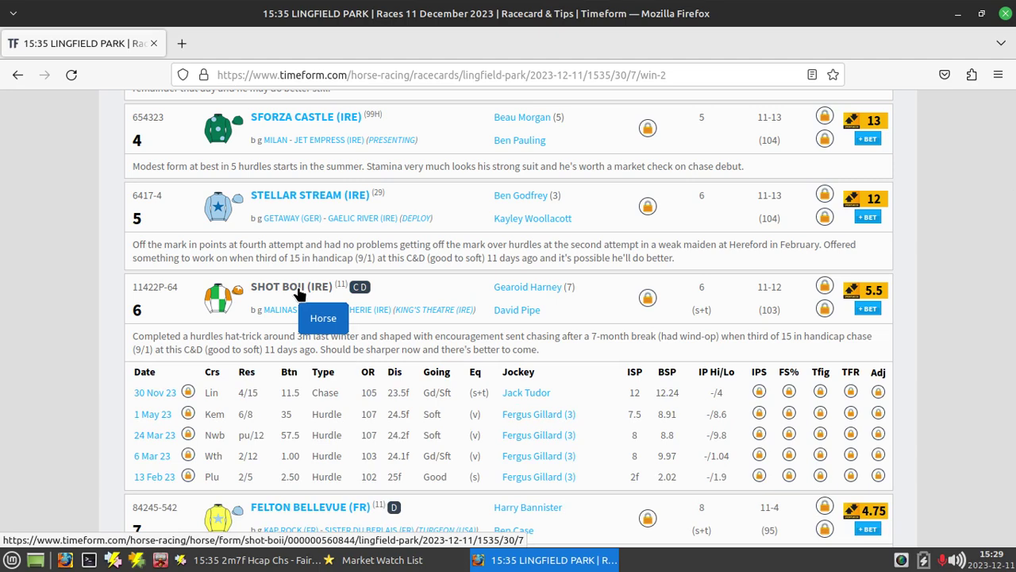
pyautogui.click(300, 294)
pyautogui.scroll(3, 72, 255)
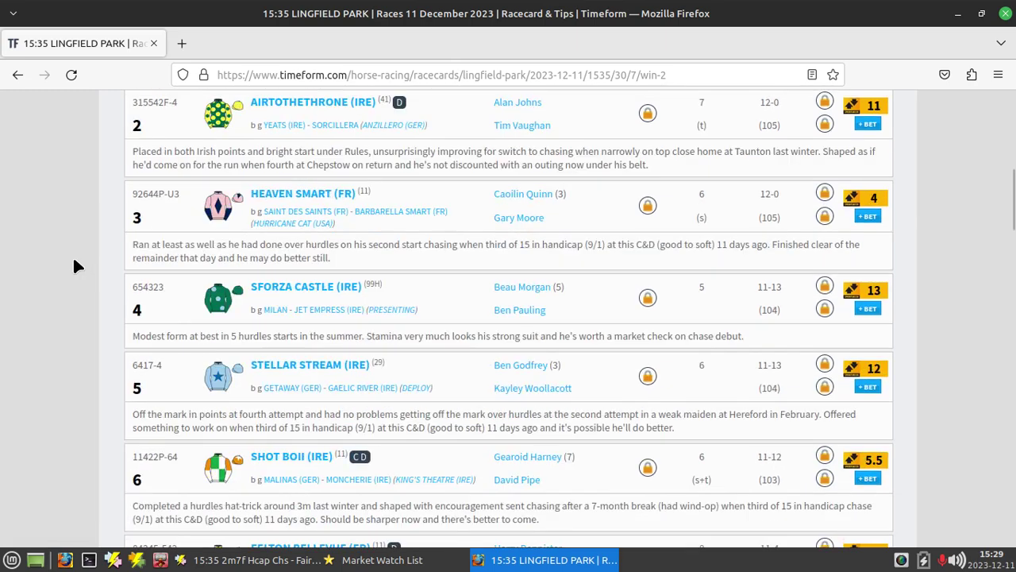
pyautogui.scroll(2, 72, 255)
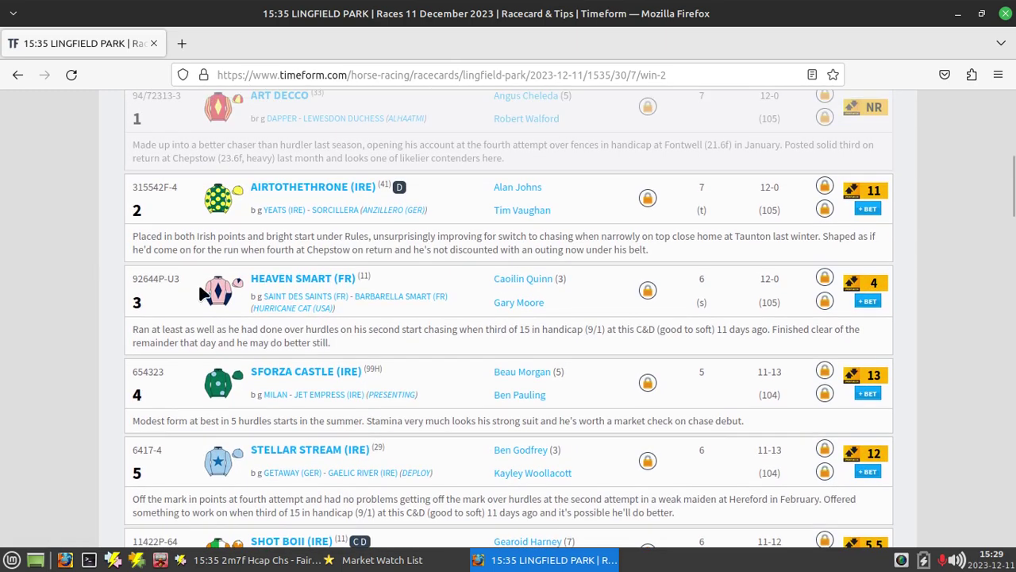
pyautogui.click(275, 282)
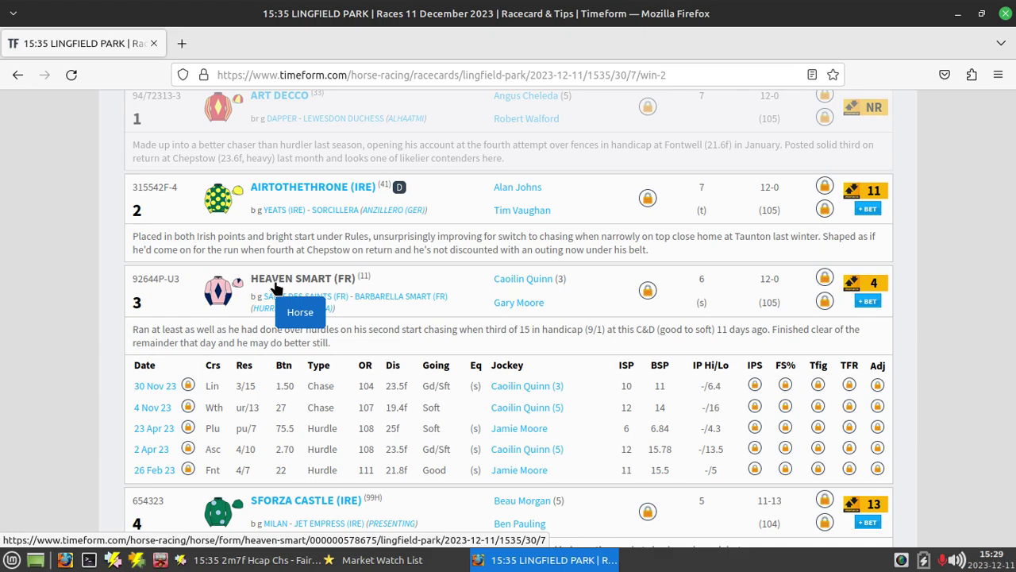
pyautogui.scroll(2, 274, 288)
pyautogui.scroll(-3, 38, 283)
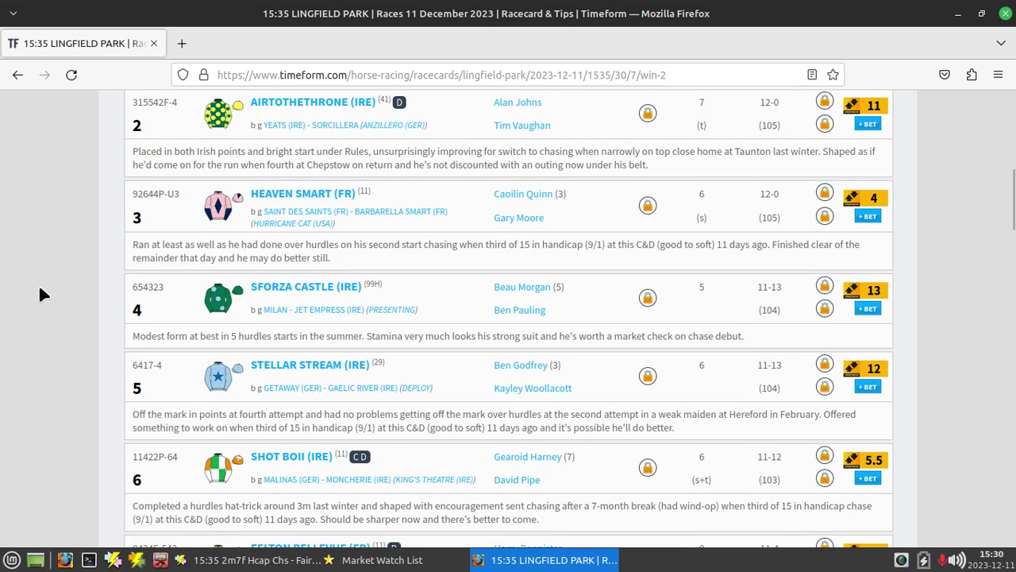
pyautogui.scroll(-2, 38, 294)
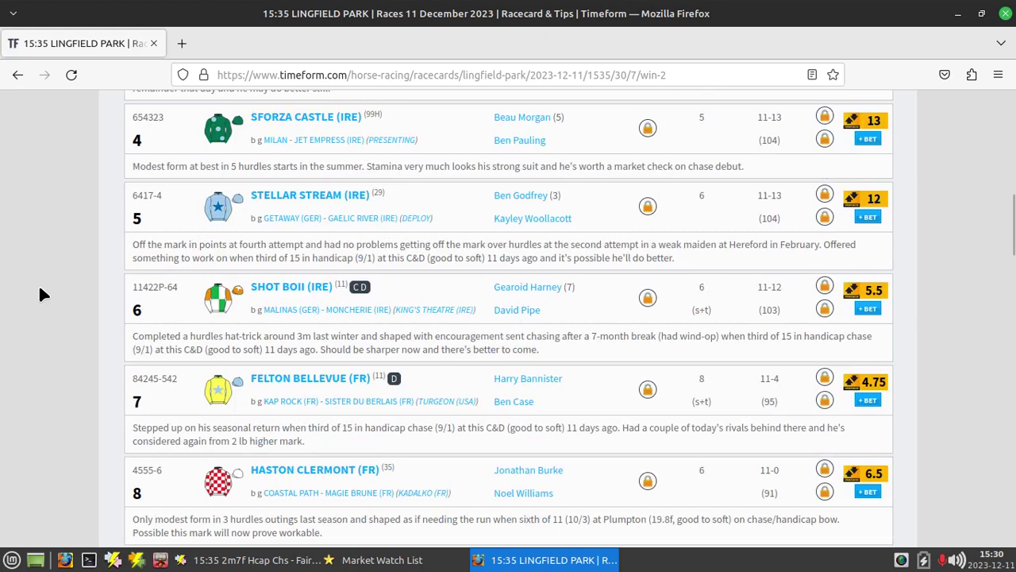
# Step: Review Haston Clermont's and Felton Bellevue's recent form, then return to FairBot
pyautogui.click(306, 469)
pyautogui.scroll(-3, 304, 379)
pyautogui.click(301, 225)
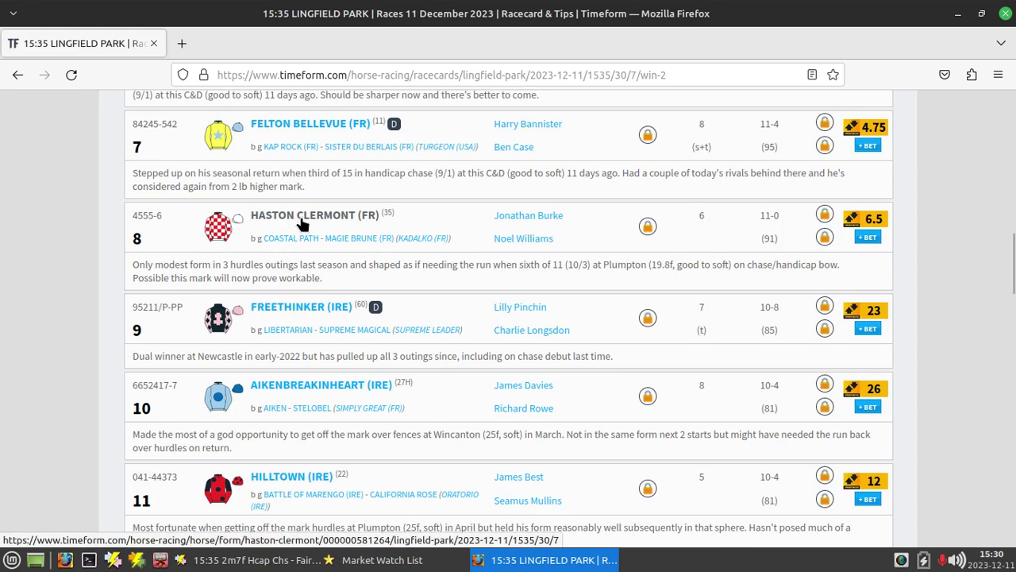
pyautogui.click(302, 225)
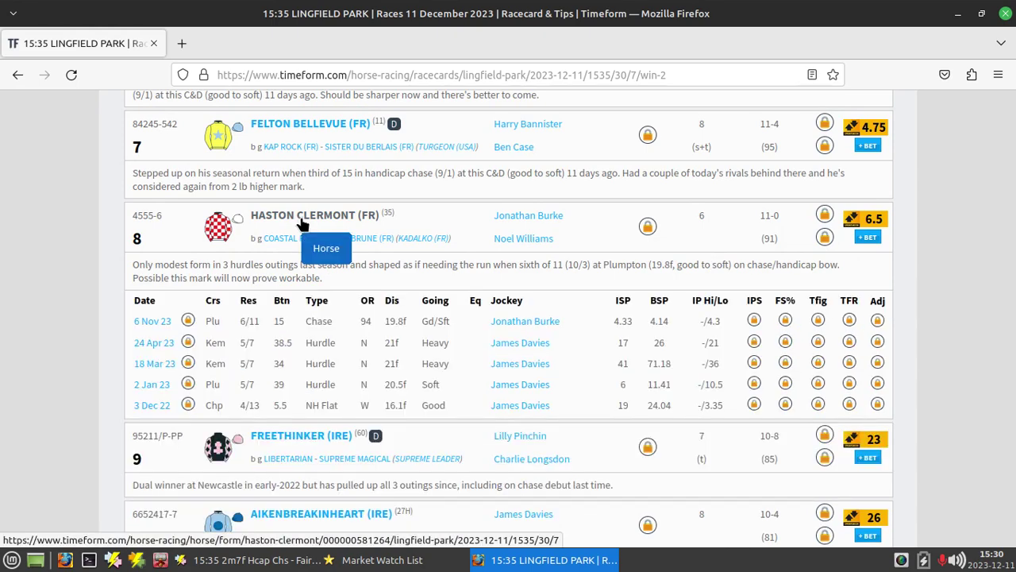
pyautogui.click(296, 129)
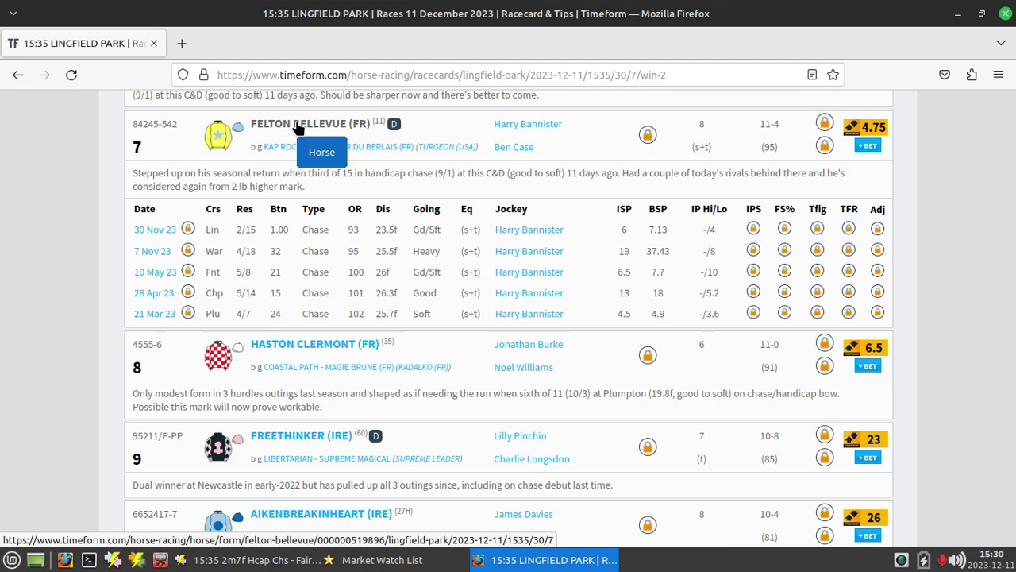
pyautogui.click(296, 129)
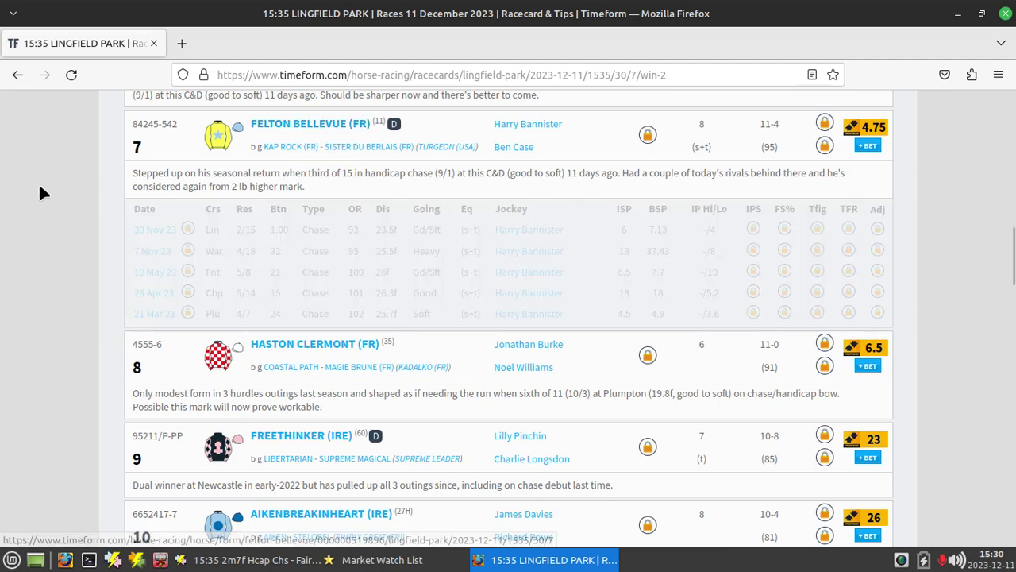
pyautogui.click(254, 559)
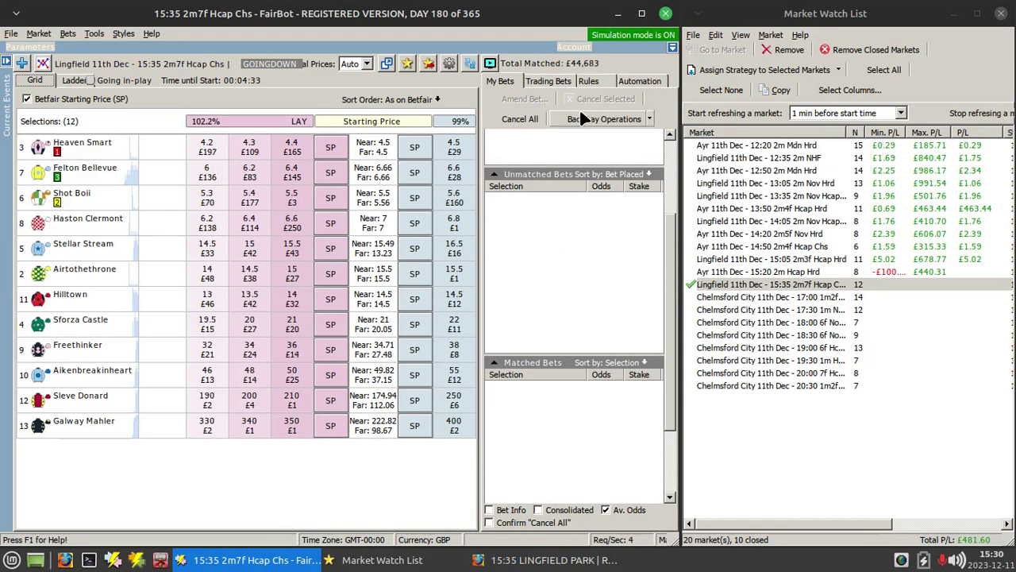
pyautogui.click(603, 119)
pyautogui.press('Return')
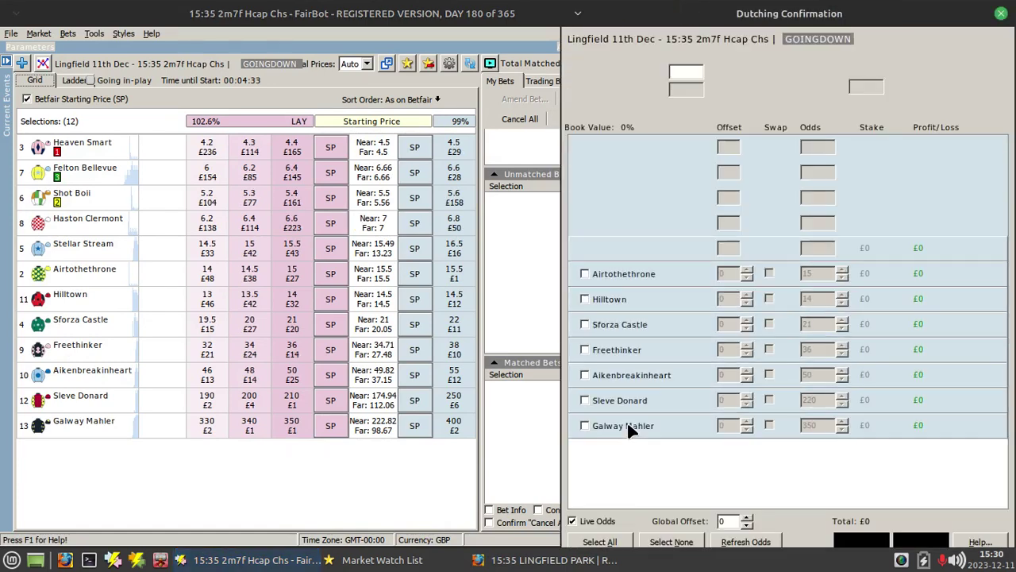
pyautogui.click(614, 422)
pyautogui.click(613, 401)
pyautogui.click(640, 173)
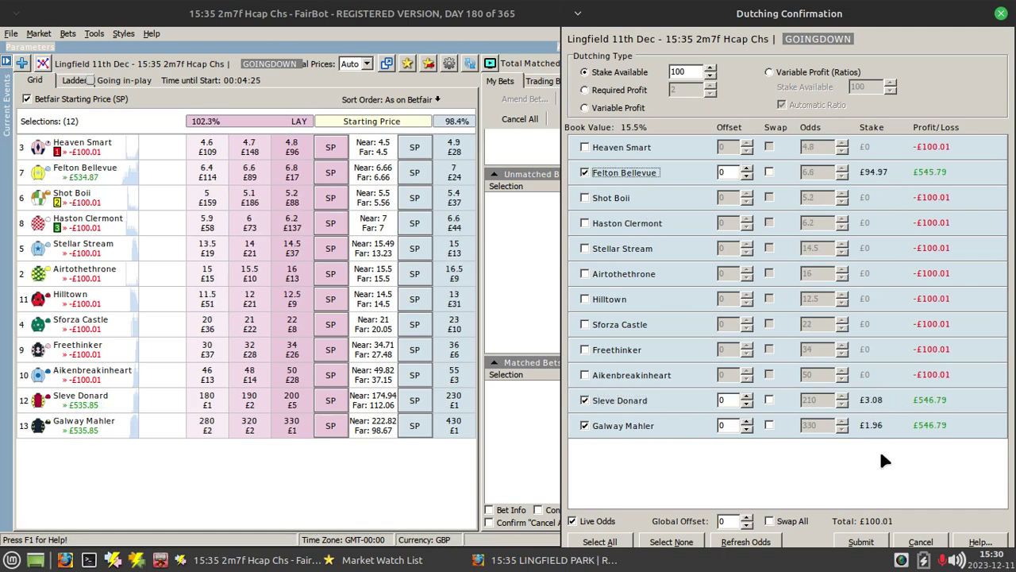
pyautogui.click(602, 373)
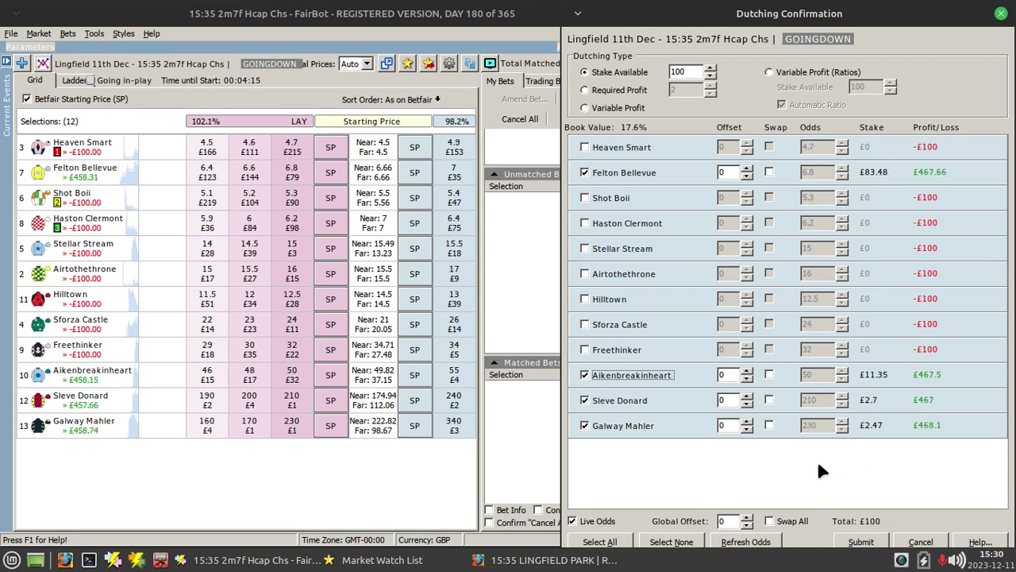
pyautogui.click(584, 375)
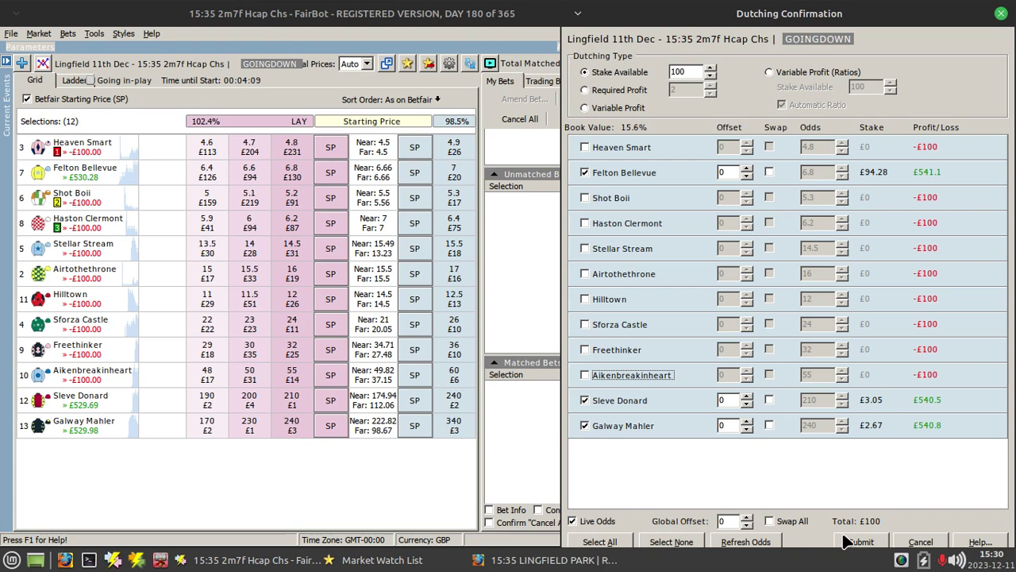
pyautogui.click(913, 542)
# Step: Check the in-play Ayr 15:20 market, then view the settled Ayr 13:50 result
pyautogui.click(833, 270)
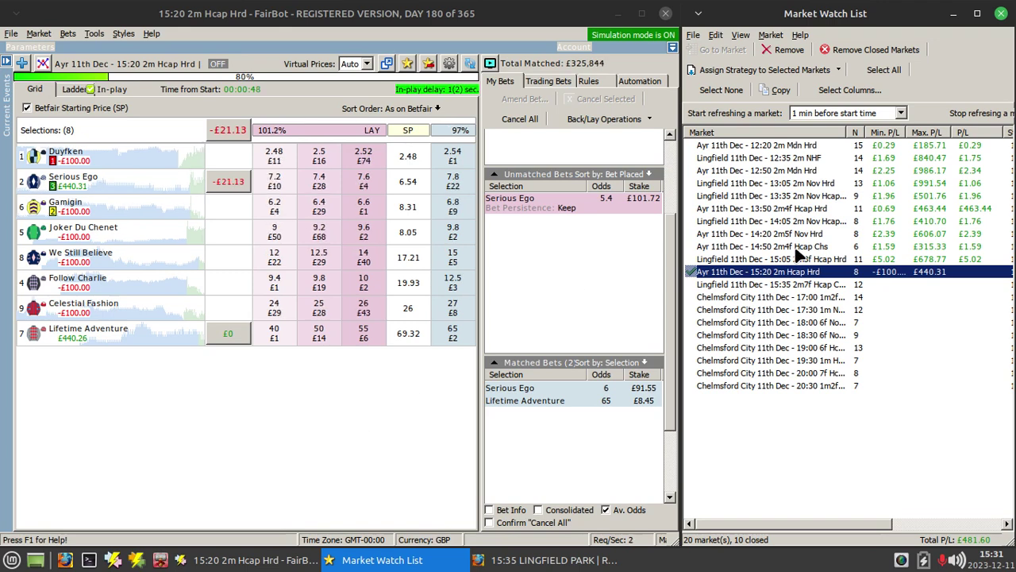
pyautogui.click(981, 208)
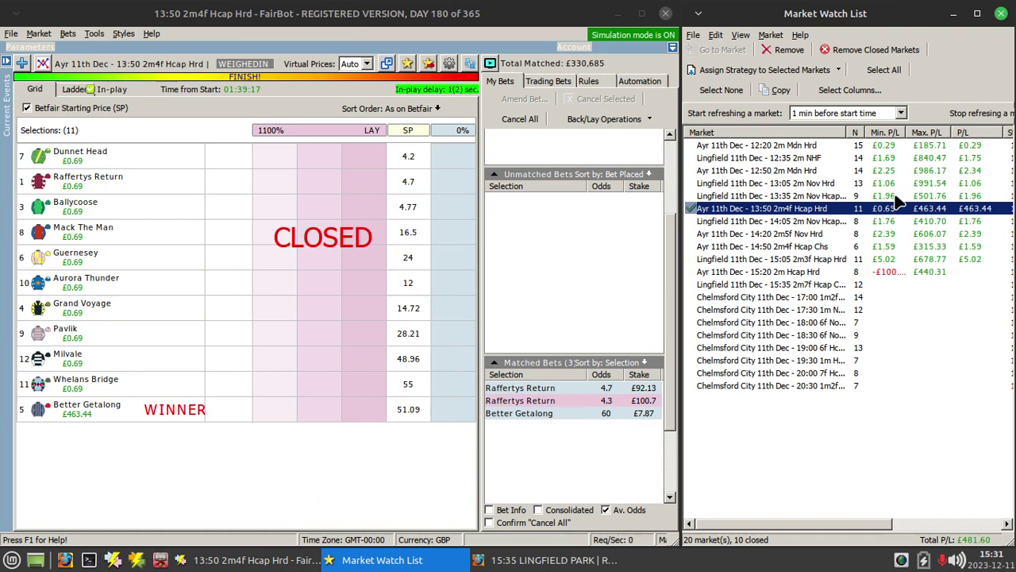
# Step: Return to the in-play Ayr 15:20 market, where Gamigin is now favourite near 1.37
pyautogui.click(760, 274)
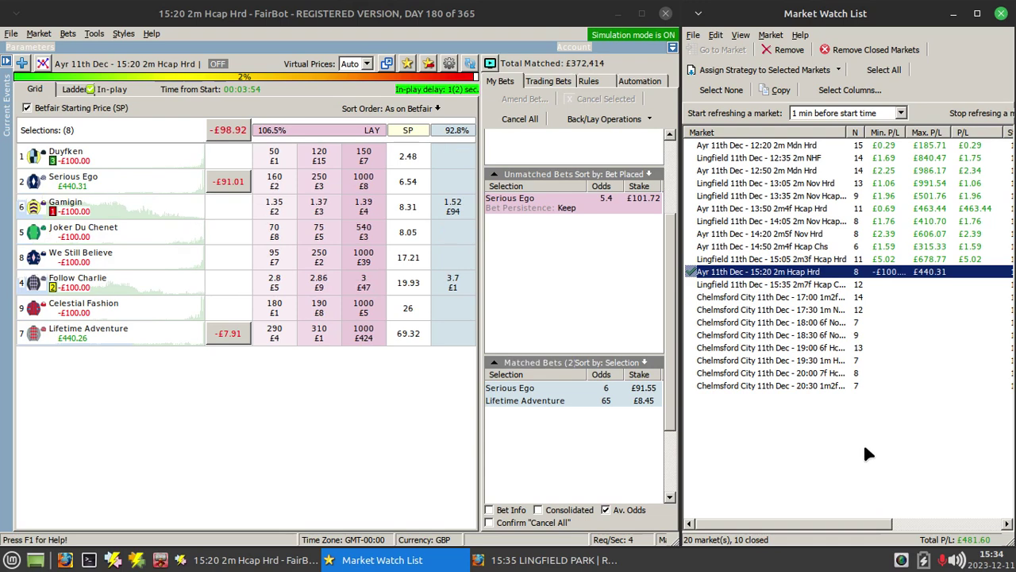
# Step: Open the Lingfield 15:35 market and start a back dutch on it
pyautogui.doubleClick(744, 284)
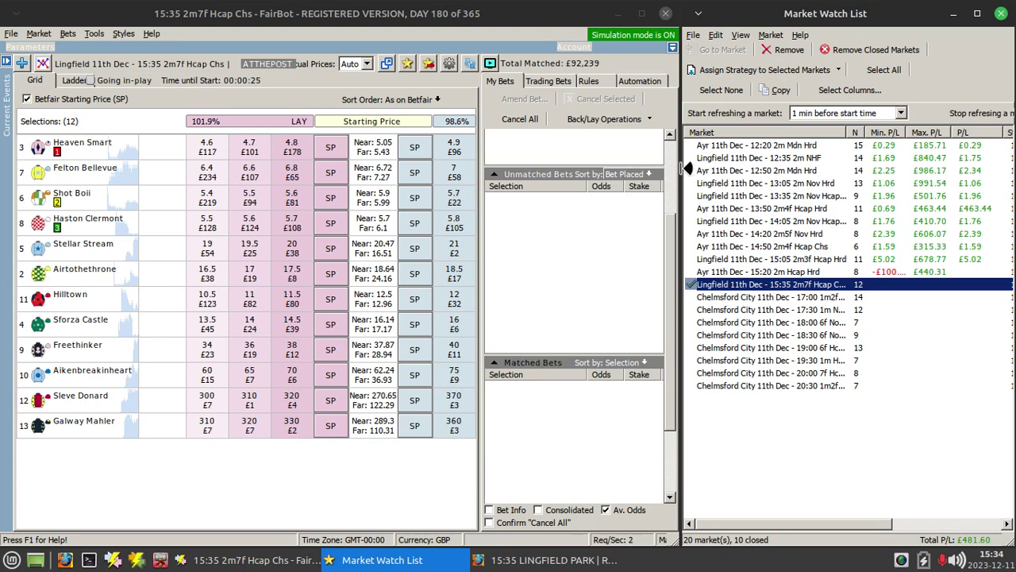
pyautogui.click(603, 119)
pyautogui.click(608, 138)
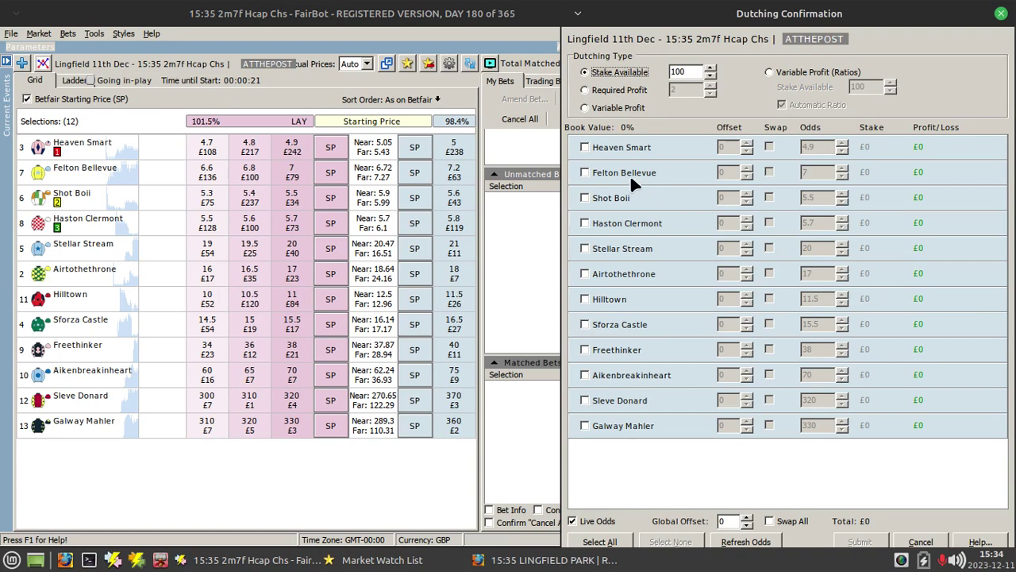
# Step: Dutch £100 across Felton Bellevue, Galway Mahler, Sleve Donard and Aikenbreakinheart and submit
pyautogui.click(626, 172)
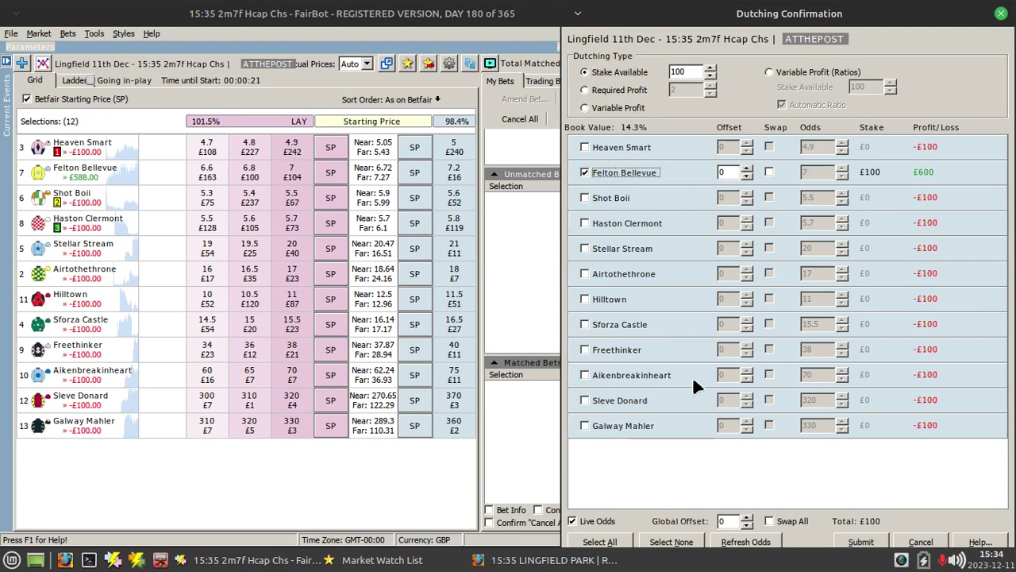
pyautogui.click(618, 427)
pyautogui.click(605, 400)
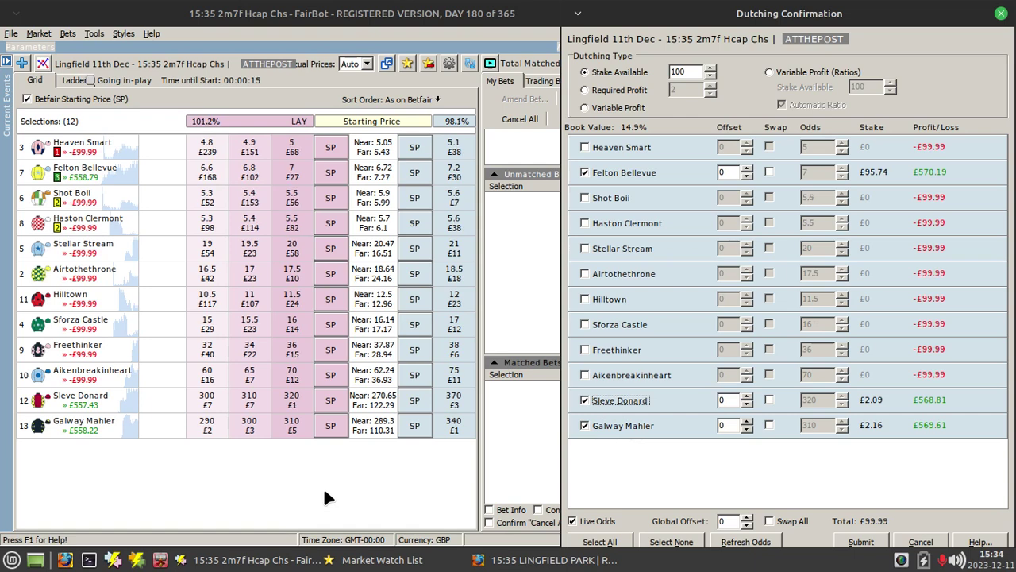
pyautogui.click(613, 371)
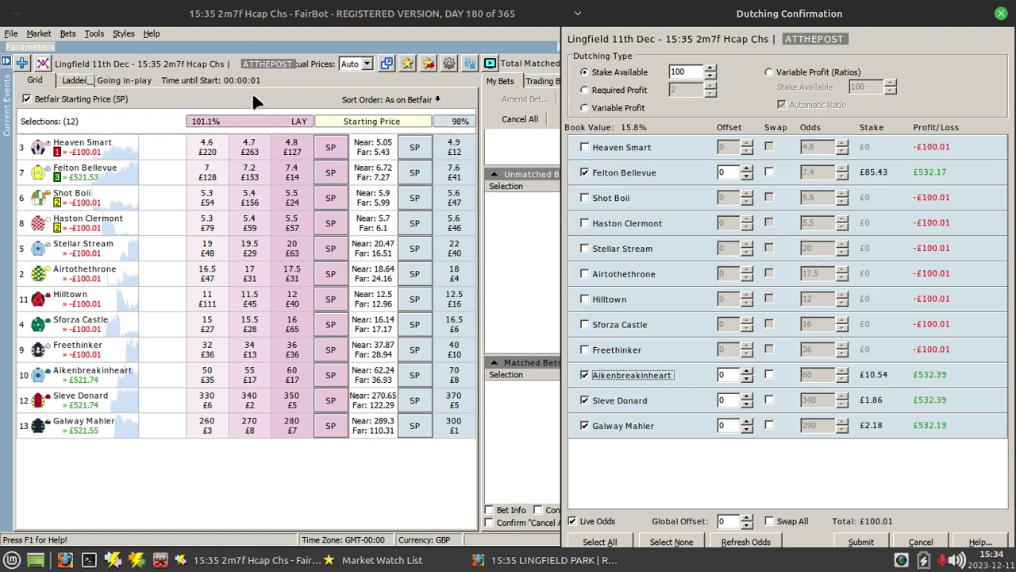
pyautogui.click(871, 542)
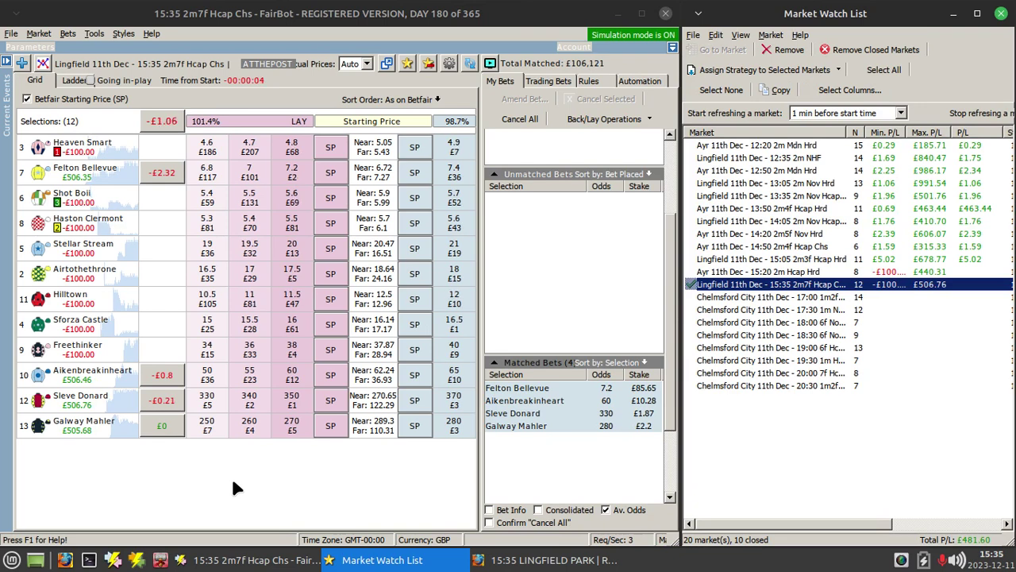
# Step: Lay £110.12 on Felton Bellevue at 5.6 from its price ladder
pyautogui.click(72, 81)
pyautogui.click(106, 118)
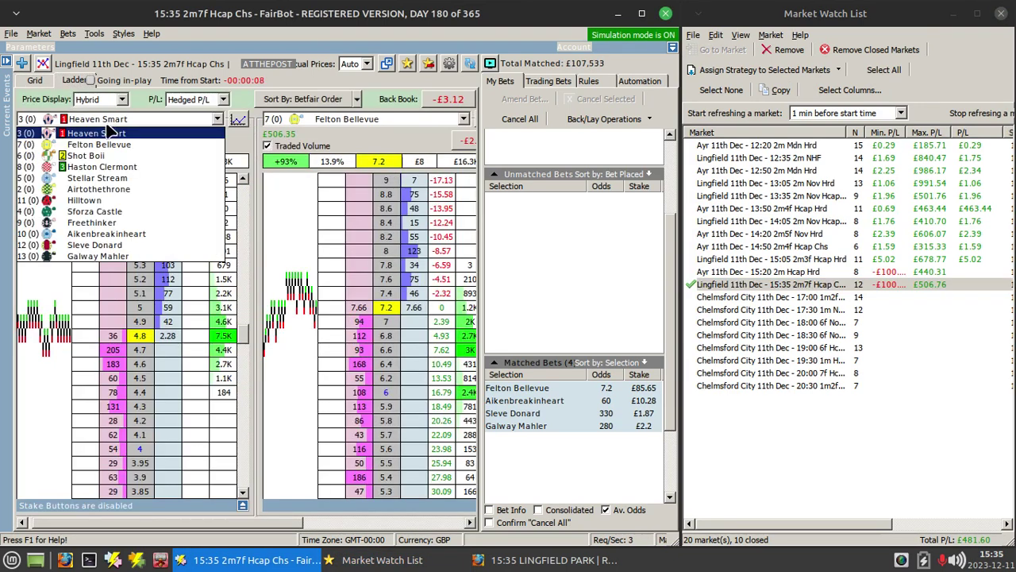
pyautogui.click(101, 146)
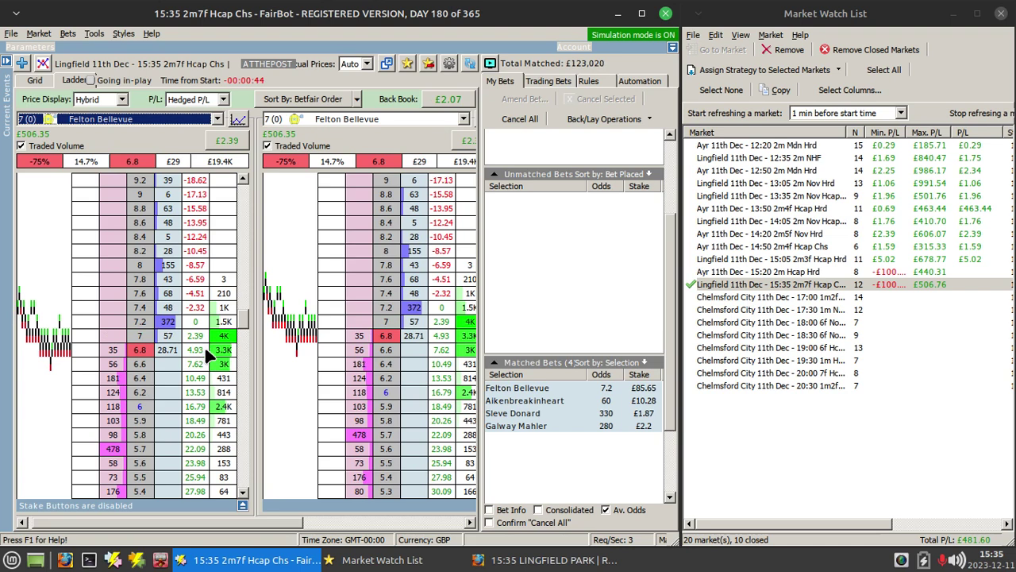
pyautogui.click(199, 467)
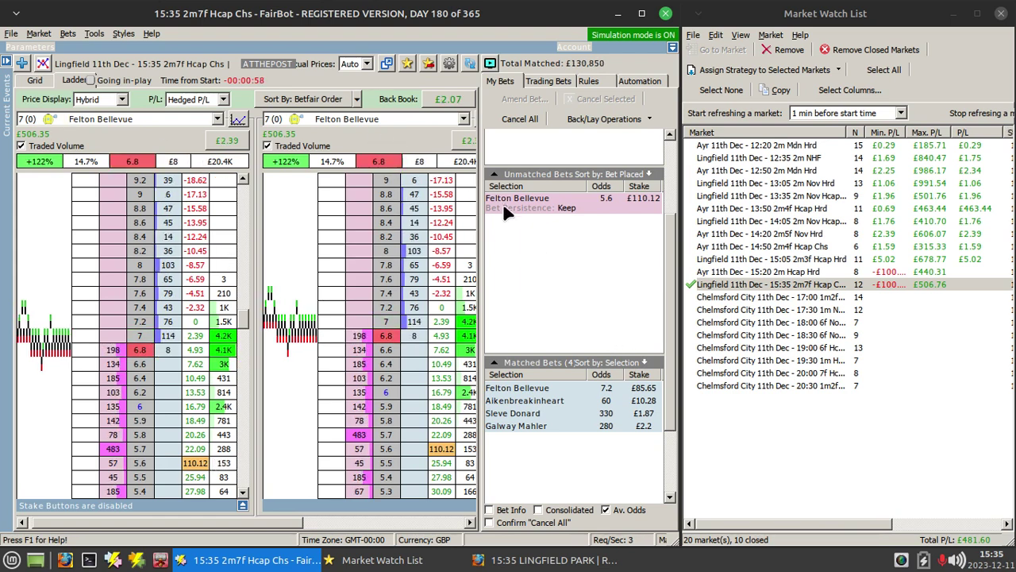
# Step: Put Sleve Donard on the left price ladder and Galway Mahler on the right
pyautogui.click(218, 118)
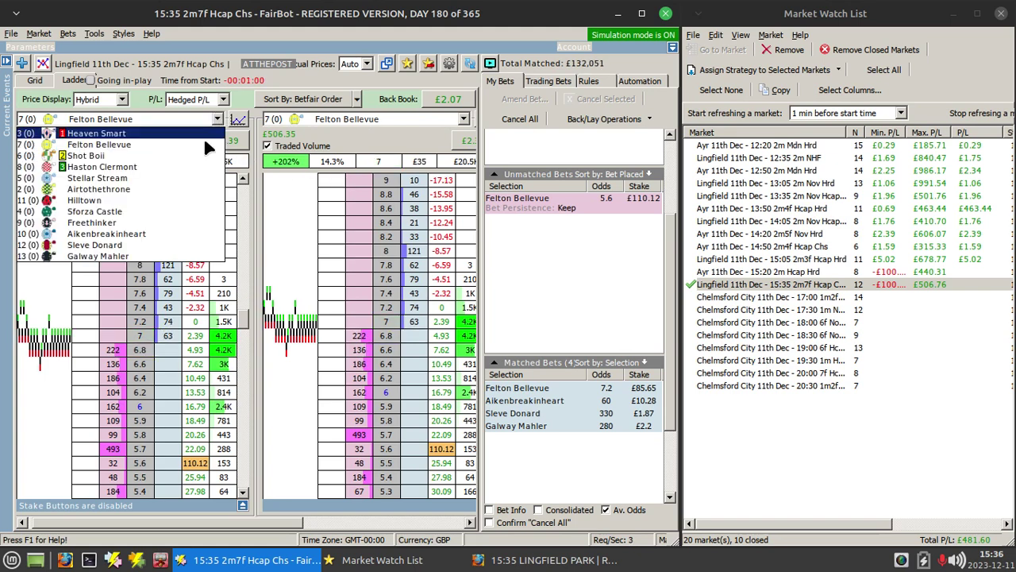
pyautogui.click(87, 248)
pyautogui.click(329, 119)
pyautogui.click(329, 256)
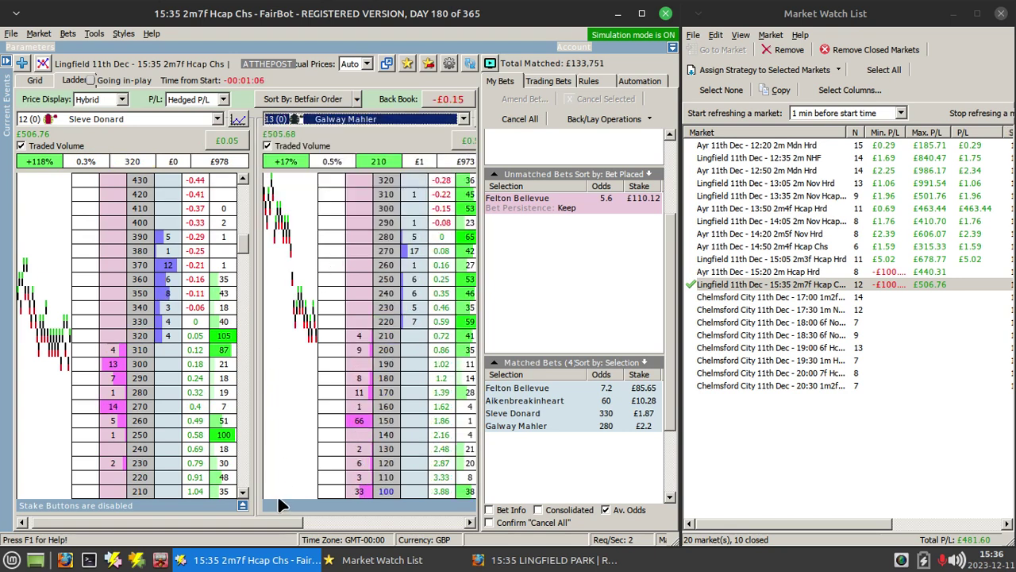
# Step: Select the preset stake of 5 for the ladders
pyautogui.click(242, 505)
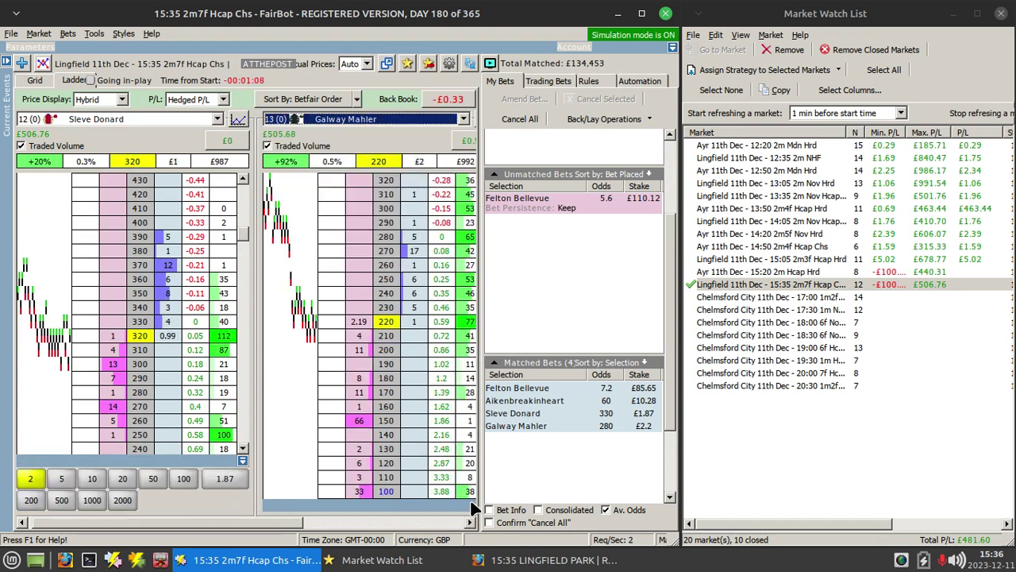
pyautogui.click(61, 476)
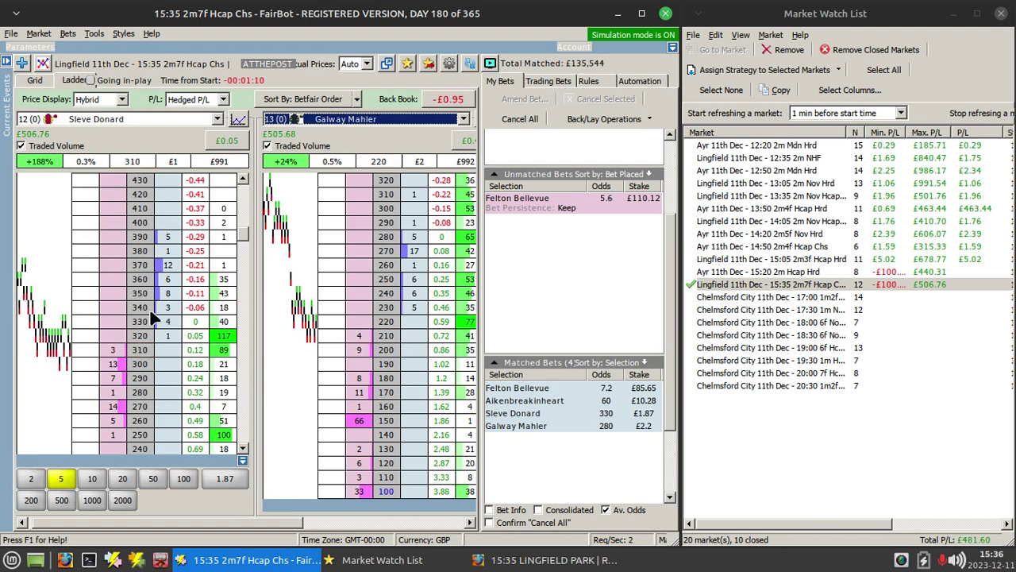
pyautogui.scroll(-3, 155, 318)
pyautogui.scroll(-10, 147, 344)
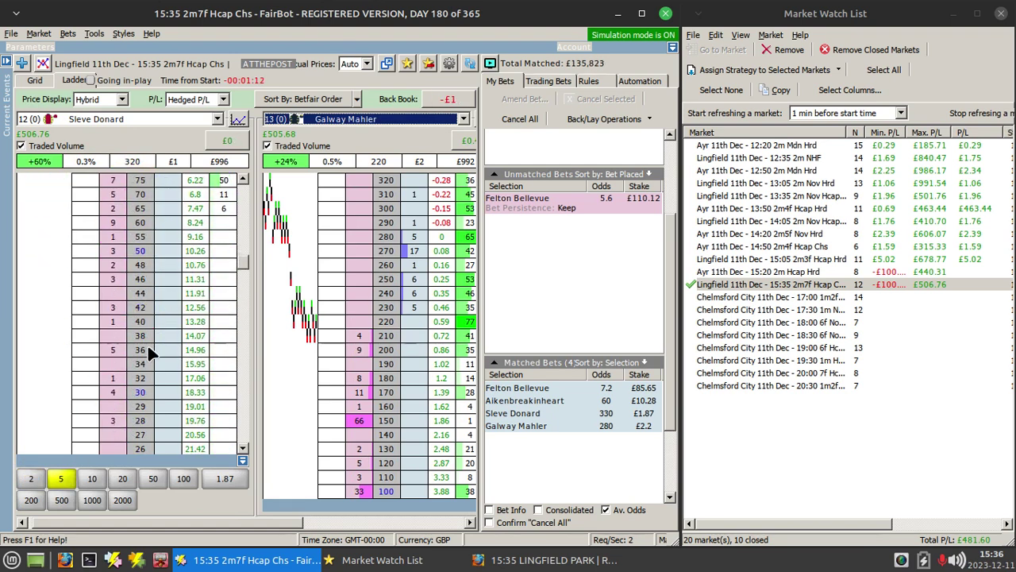
pyautogui.scroll(-2, 148, 347)
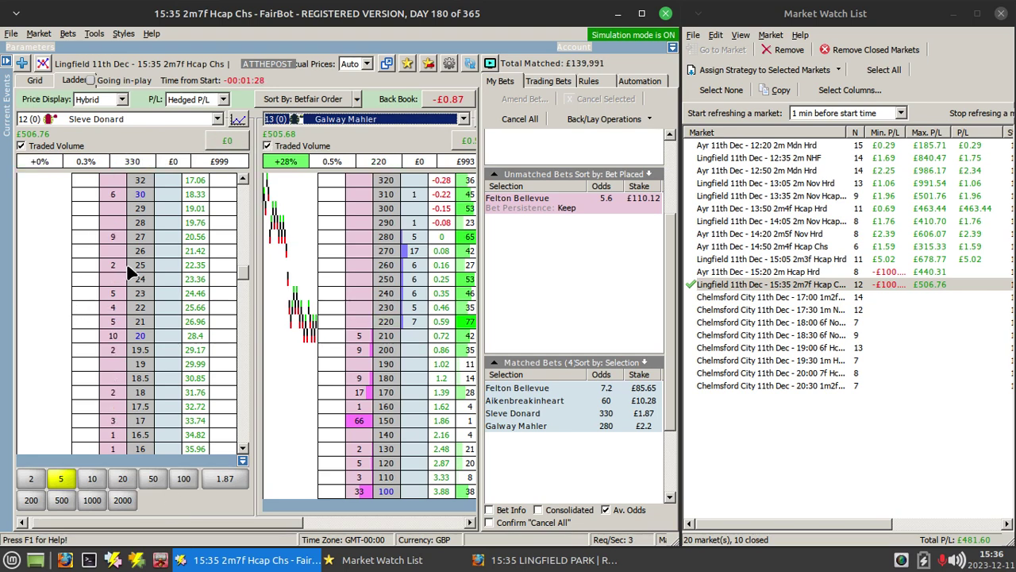
# Step: Switch from the ladder view back to the Grid showing all 12 runners
pyautogui.click(34, 79)
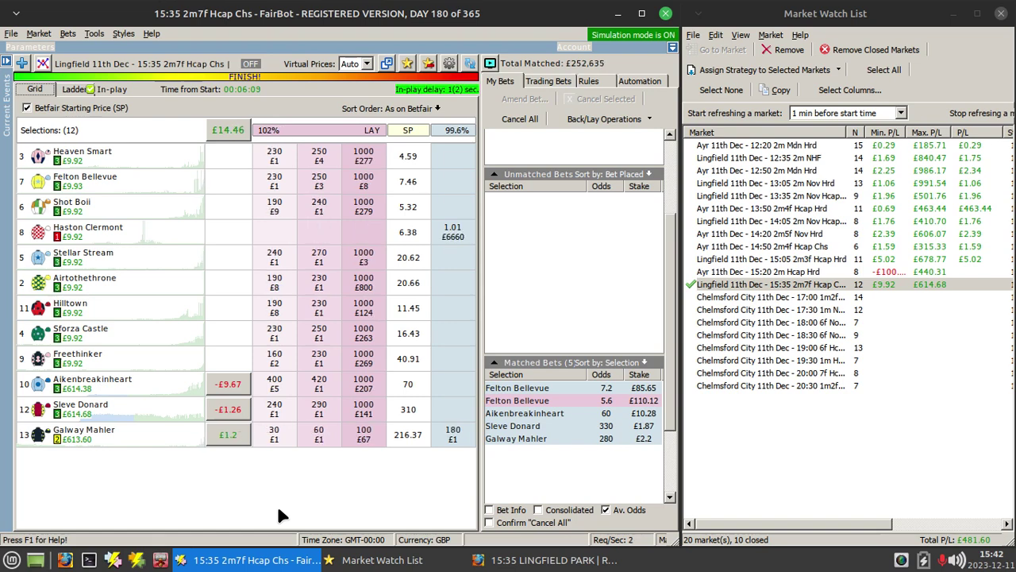
# Step: Bring up Galway Mahler's Betfair price chart and scroll its traded and available odds ladder
pyautogui.click(84, 429)
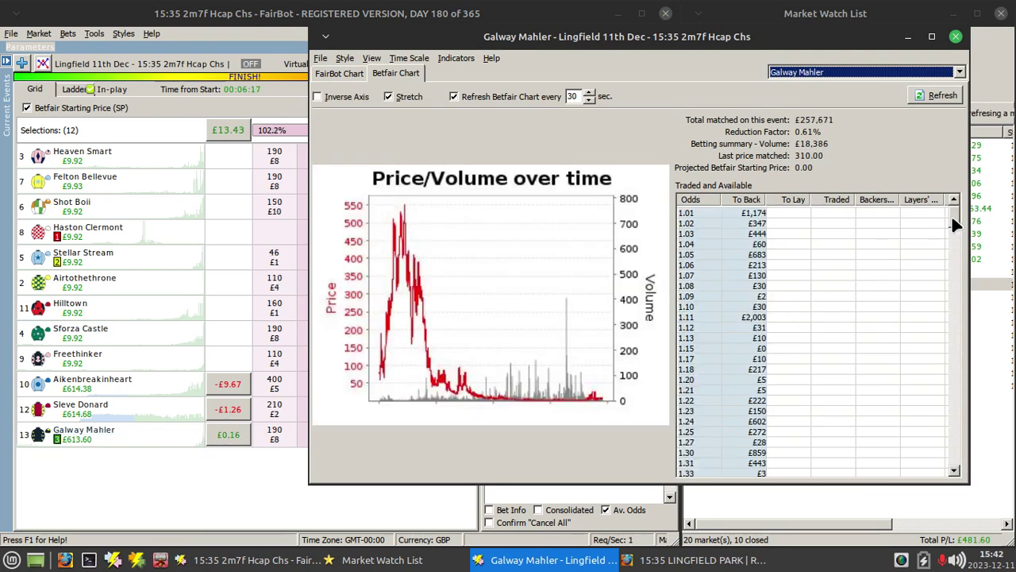
pyautogui.moveTo(951, 215)
pyautogui.mouseDown()
pyautogui.moveTo(953, 279)
pyautogui.moveTo(945, 264)
pyautogui.mouseUp()
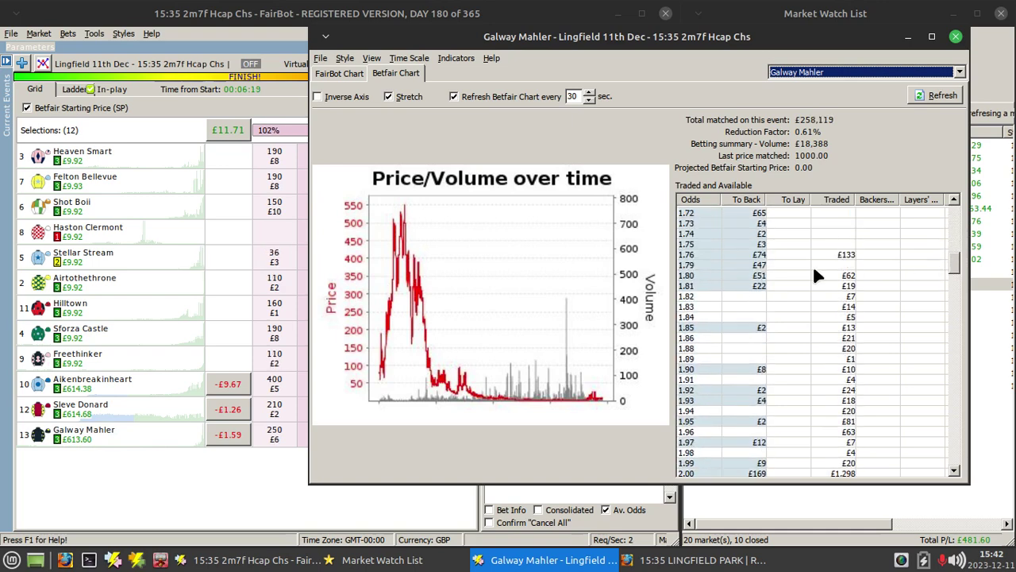
pyautogui.click(957, 38)
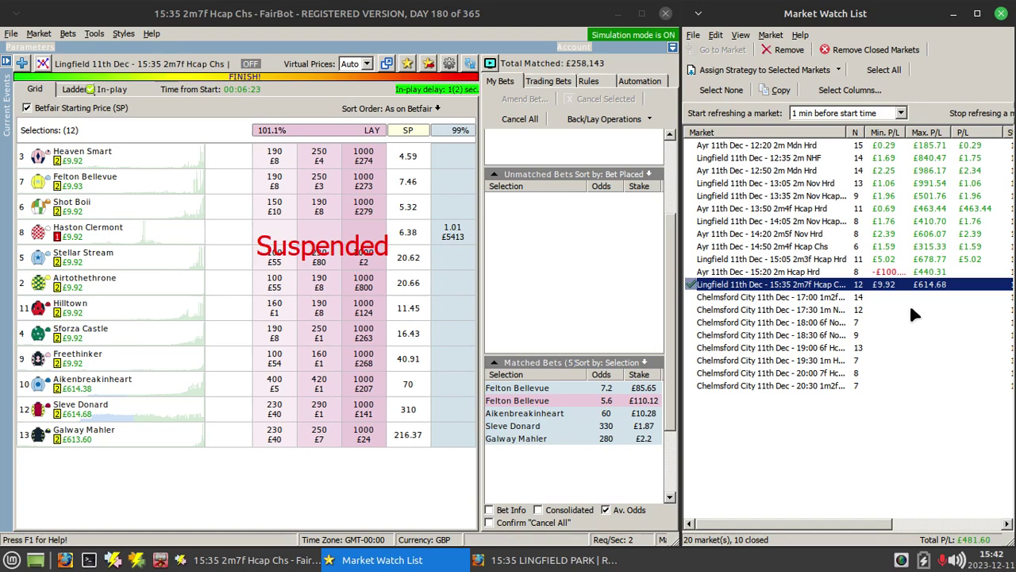